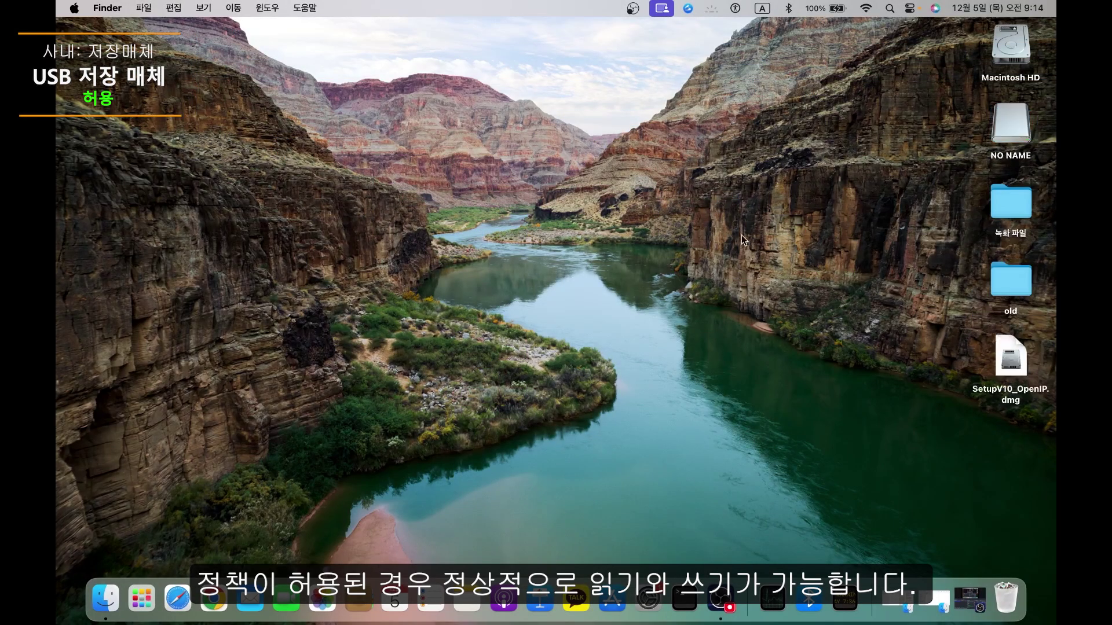
Step: Open the NO NAME USB drive and browse through the items stored on it
double_click(1030, 135)
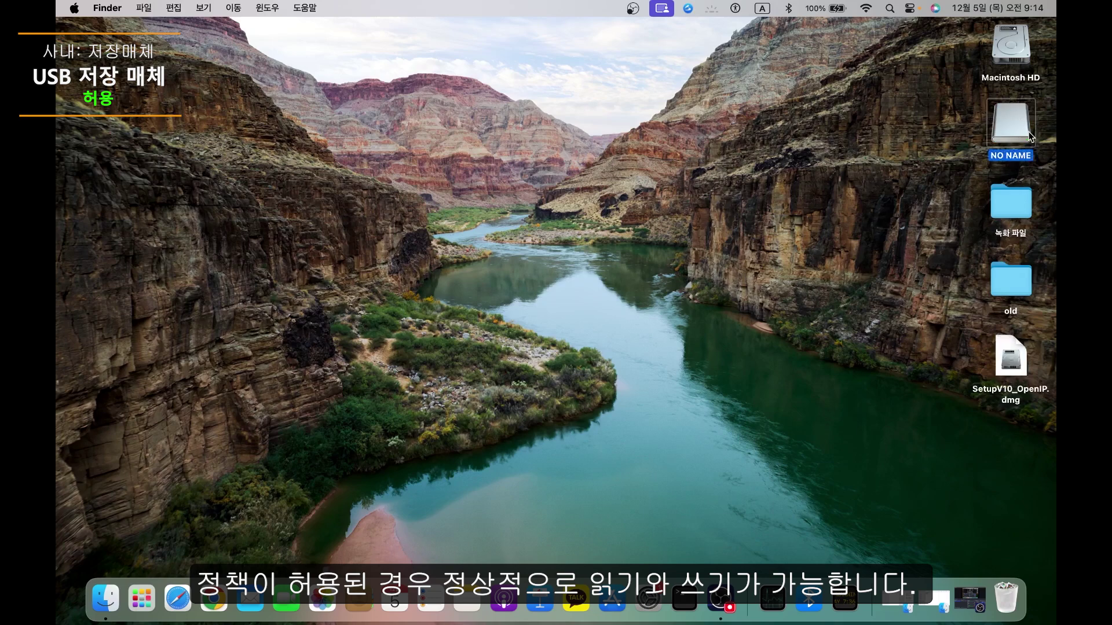
left_click(370, 103)
left_click(376, 119)
left_click(380, 137)
left_click(382, 150)
left_click(370, 105)
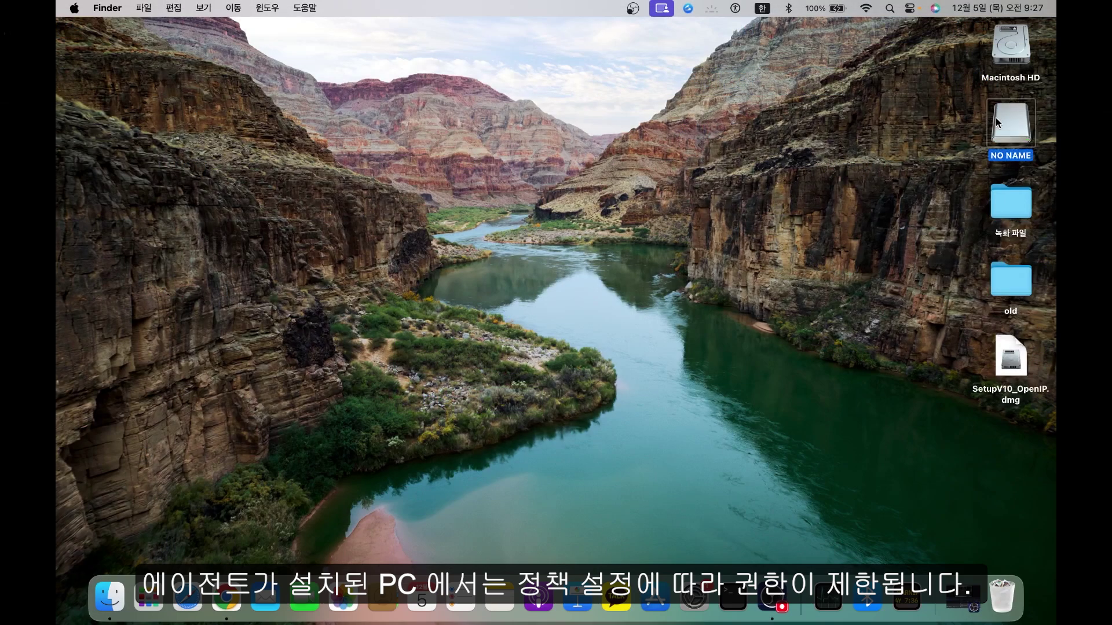
Step: Open the NO NAME USB drive and view the folders 03. 보안USB and 01. 매체제어 사외
double_click(994, 119)
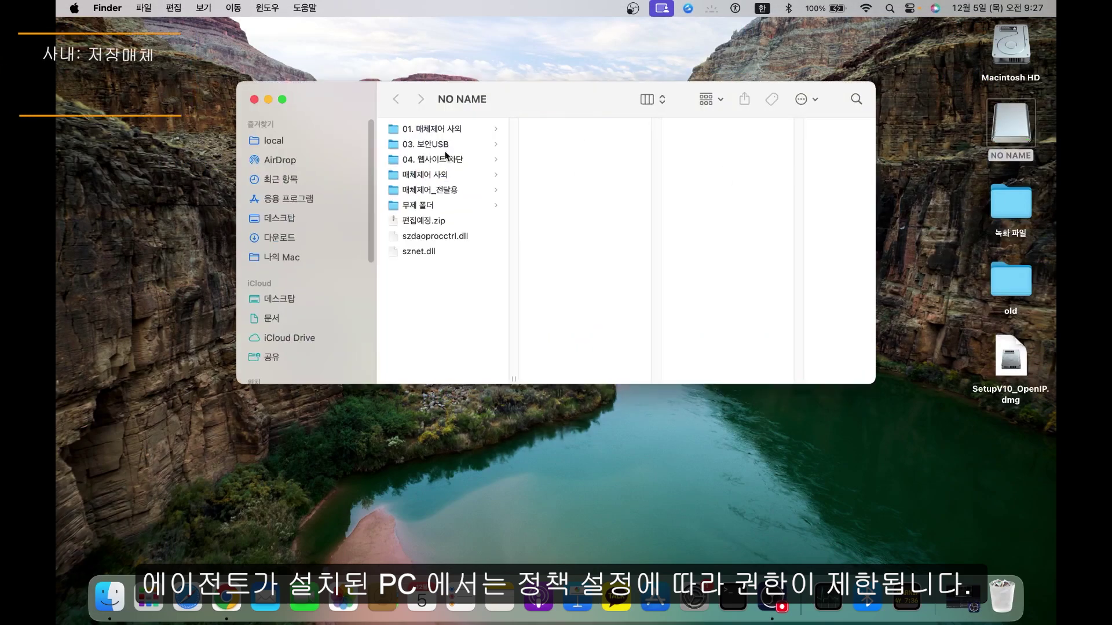
left_click(441, 145)
left_click(432, 130)
Step: Try to copy SetupV10_OpenIP.dmg from the desktop to the NO NAME drive, authorizing with the account password, and dismiss the alerts
left_click_drag(1011, 362, 440, 288)
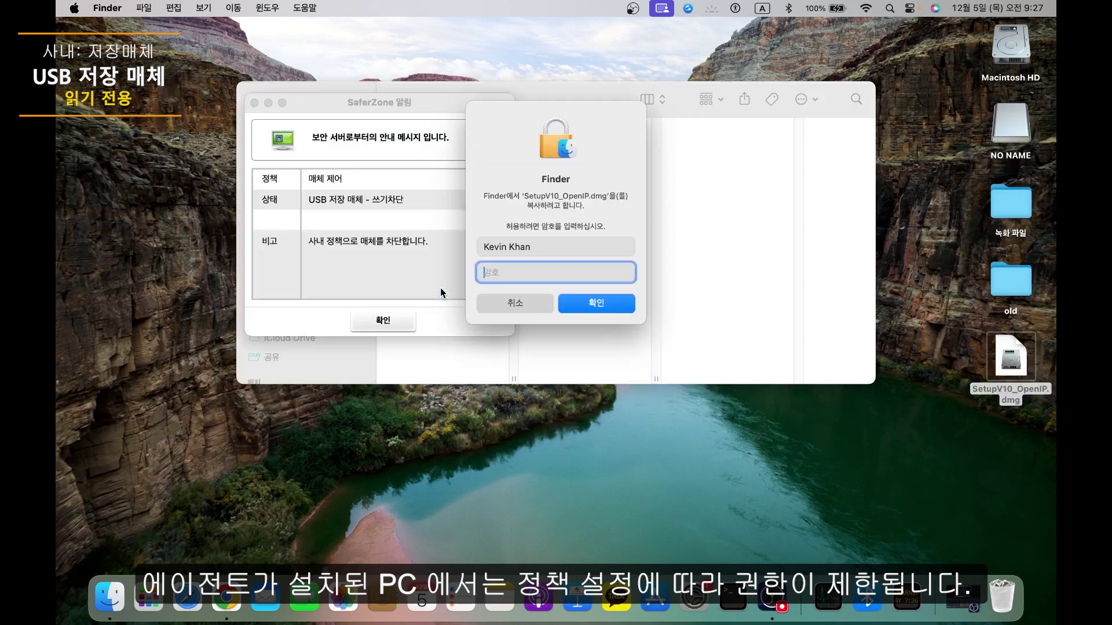
type("********")
key("Return")
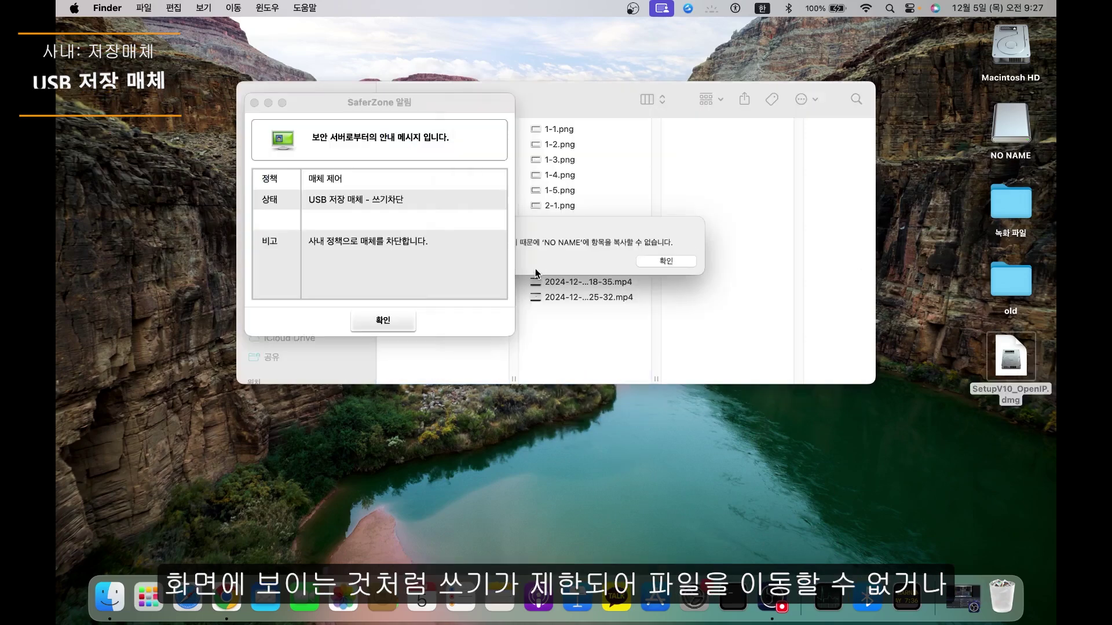
left_click(670, 261)
left_click(380, 329)
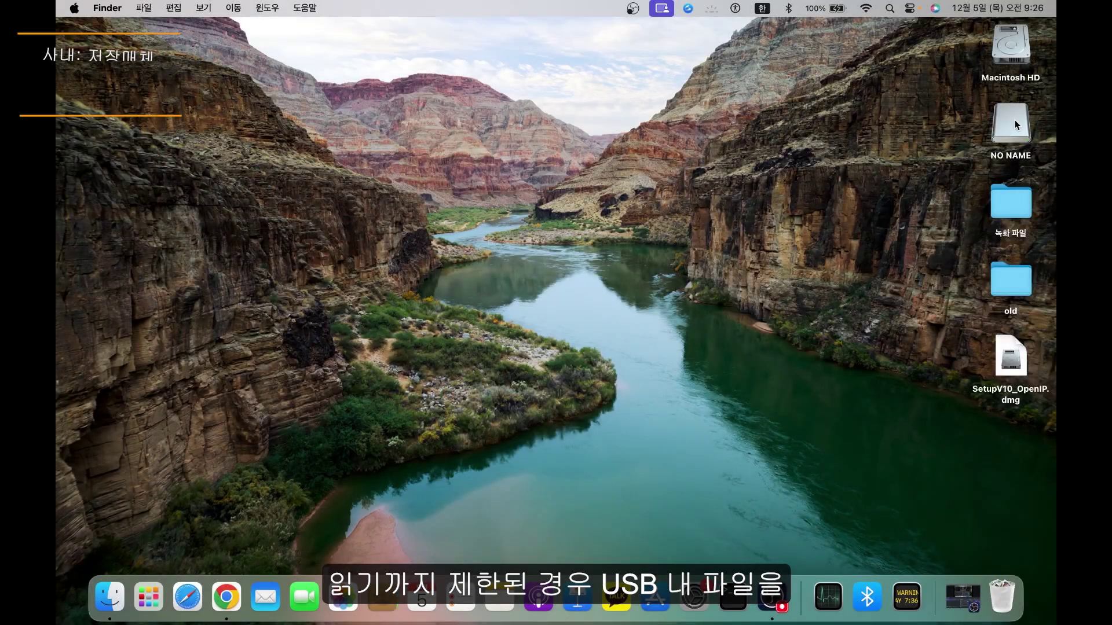
Step: Open the NO NAME drive, view the 매체제어_전달용 folder, and dismiss the security alert
double_click(1016, 125)
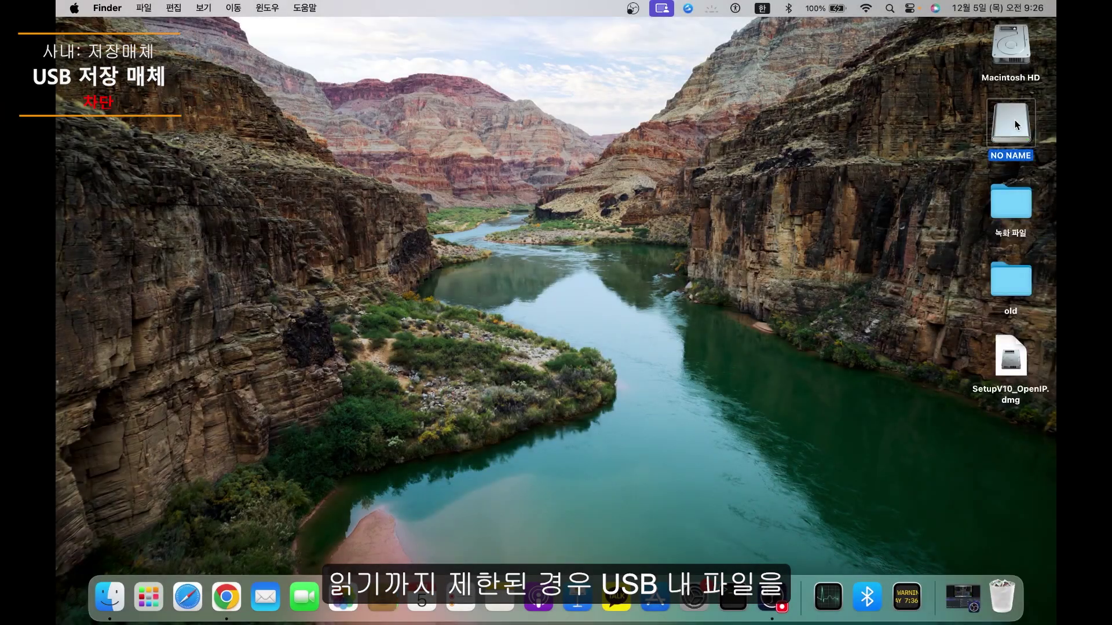
left_click(441, 190)
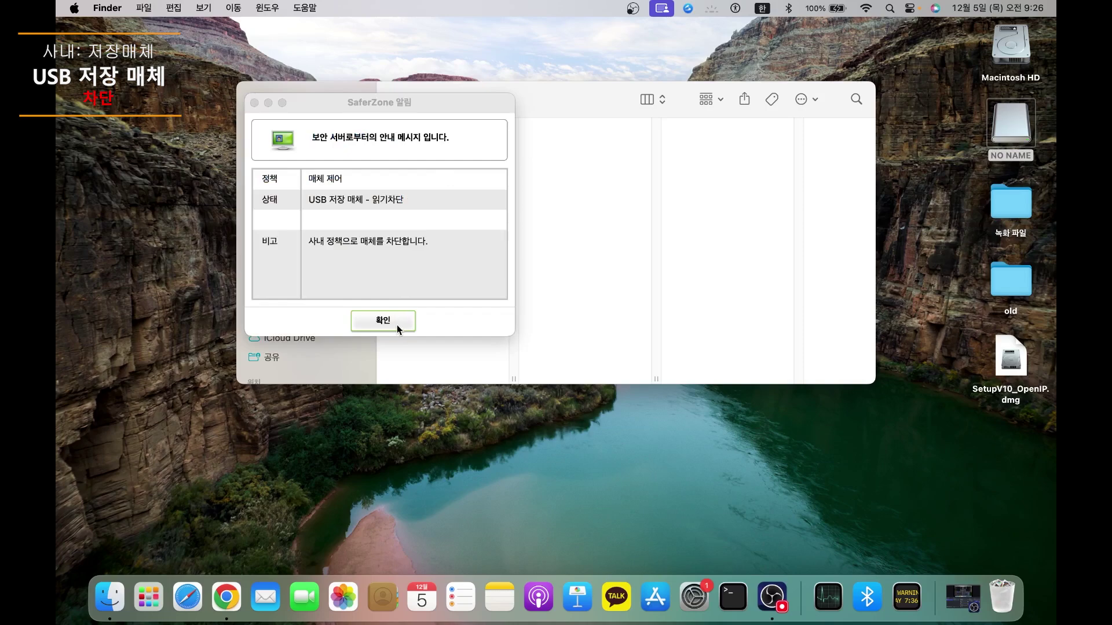
left_click(397, 326)
Step: Try to copy 편집예정.zip from the NO NAME drive to the desktop and dismiss the alerts
left_click_drag(419, 224, 133, 218)
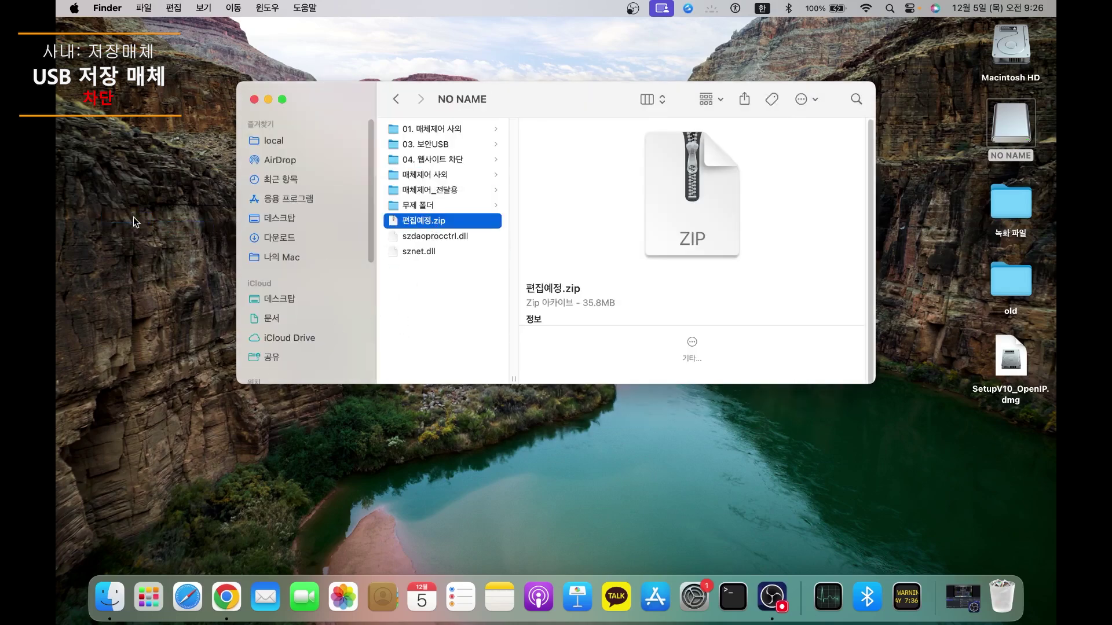
left_click(370, 321)
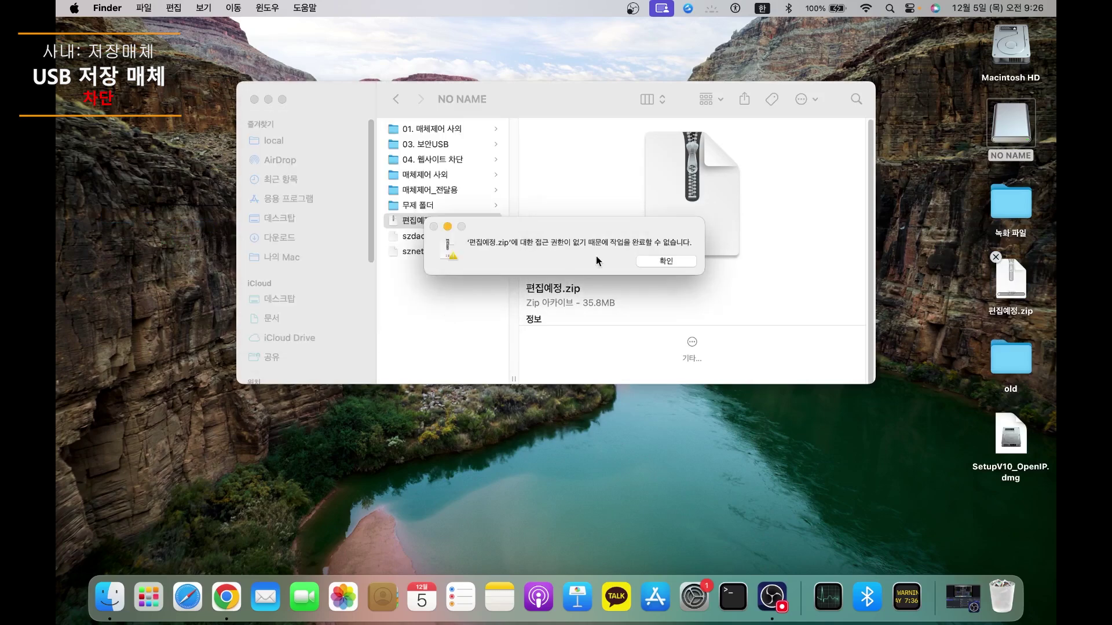
left_click(672, 257)
Step: Try to copy SetupV10_OpenIP.dmg to the NO NAME drive using the account password, dismiss the alerts, and close the drive's window
left_click_drag(1020, 369, 463, 315)
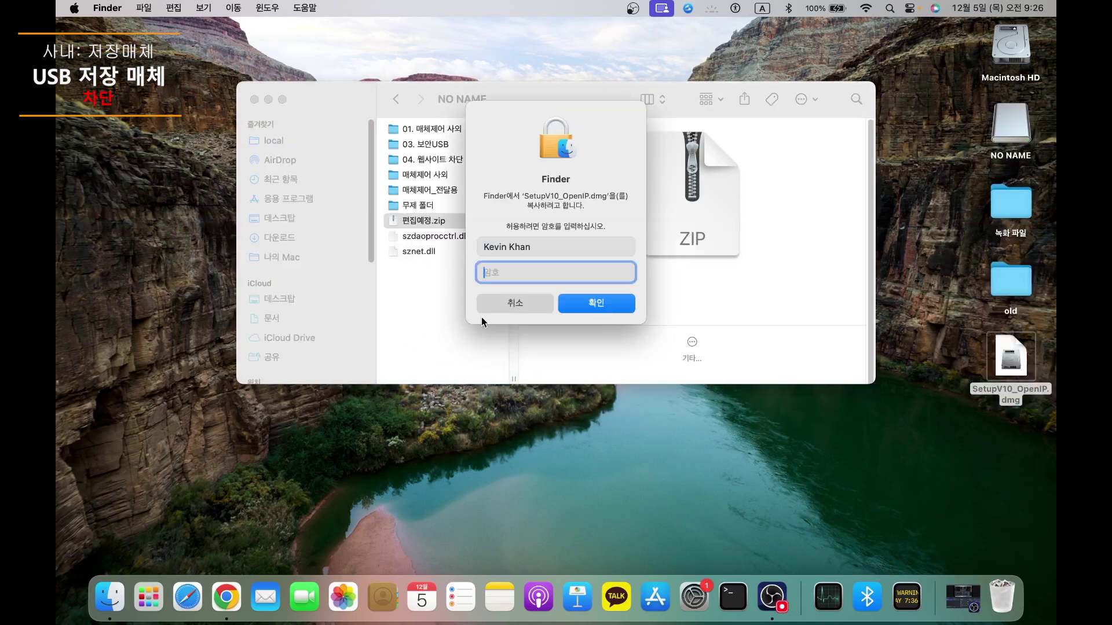
type("*********")
key("Return")
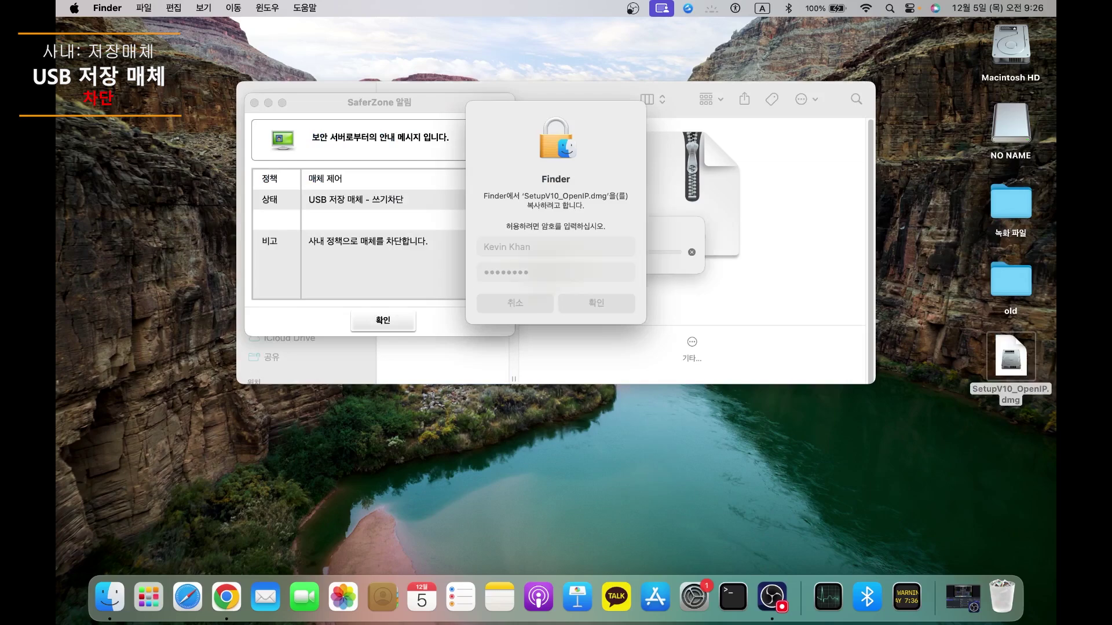
left_click(383, 320)
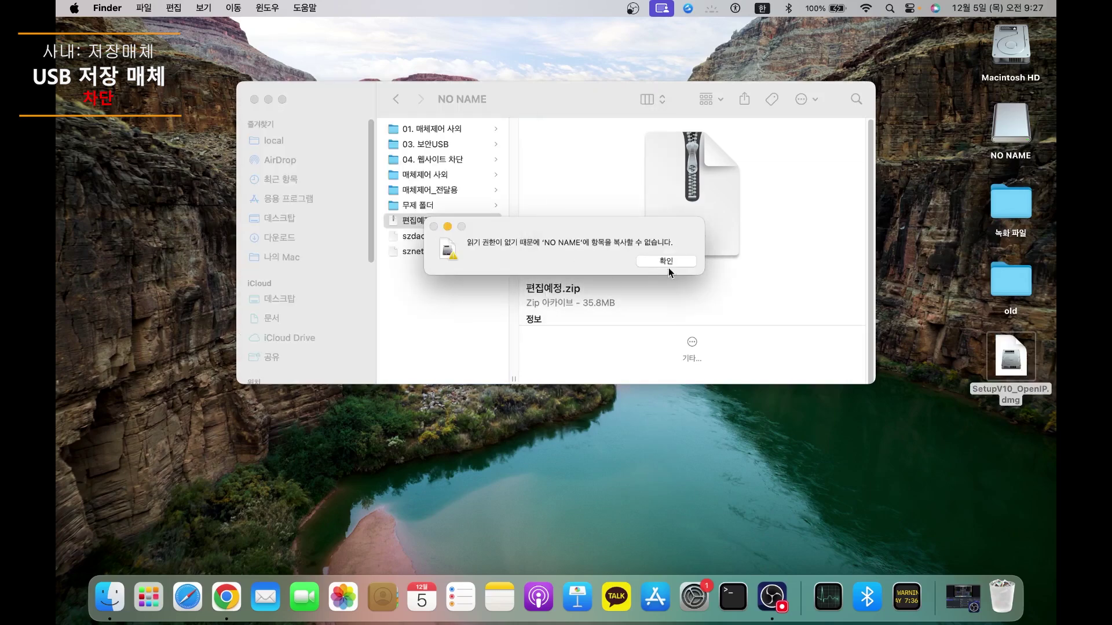
left_click(679, 264)
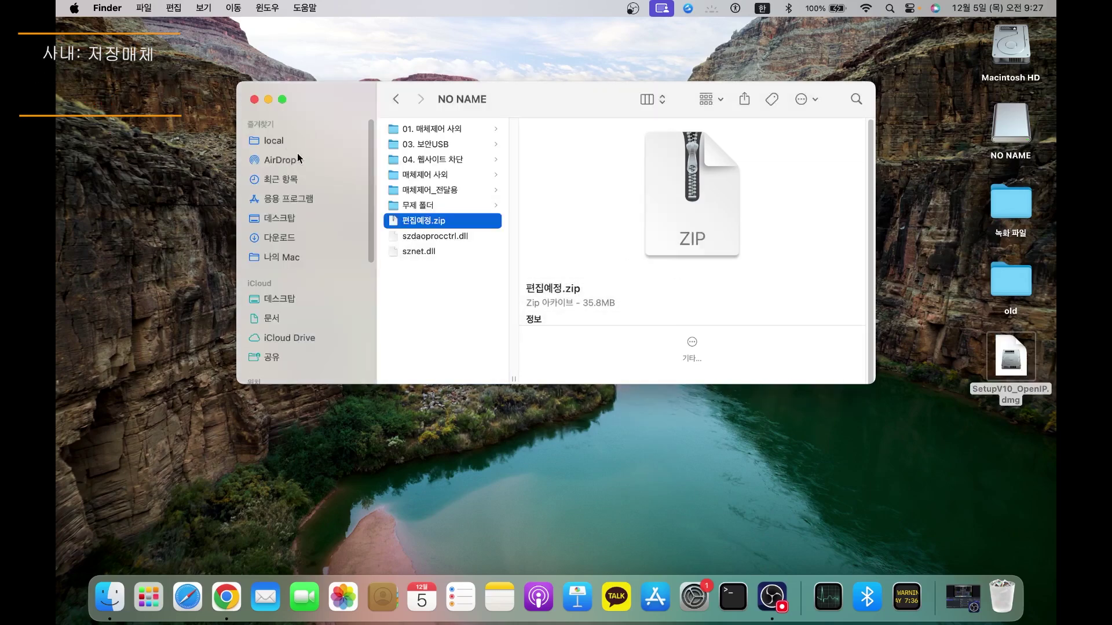
left_click(254, 103)
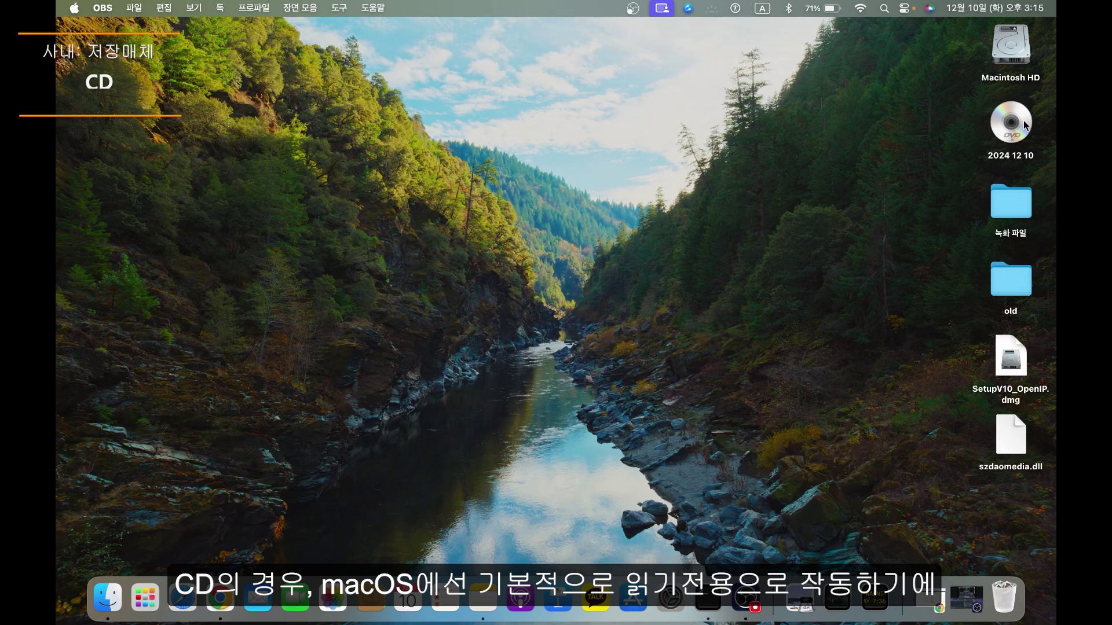
Step: Open the 2024 12 10 disc and copy both of its HTML files to the desktop
double_click(997, 127)
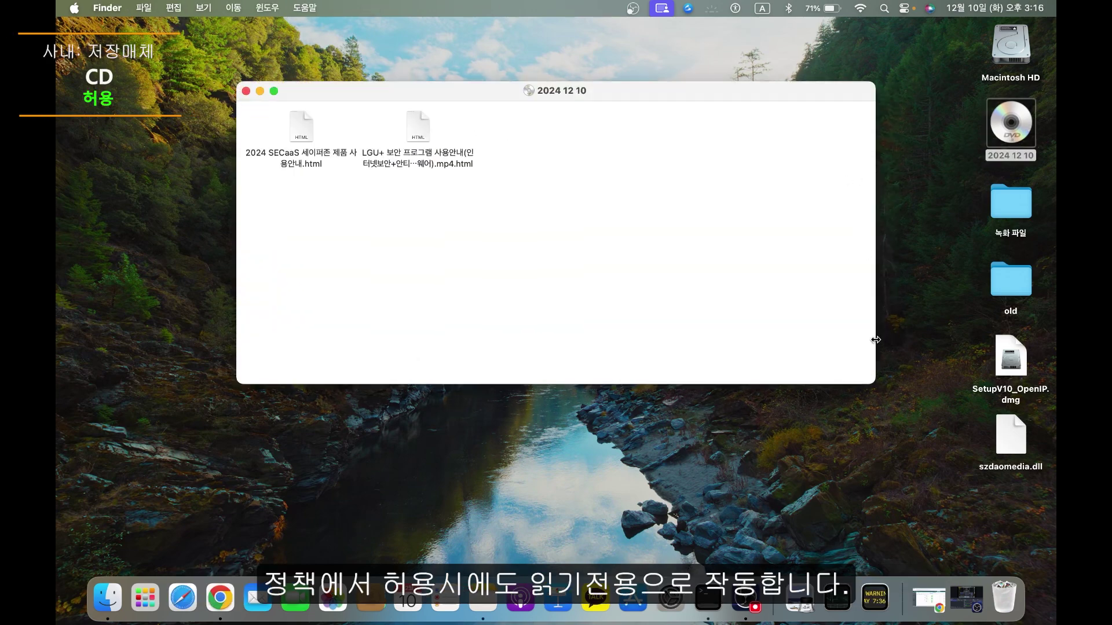
left_click_drag(477, 207, 277, 138)
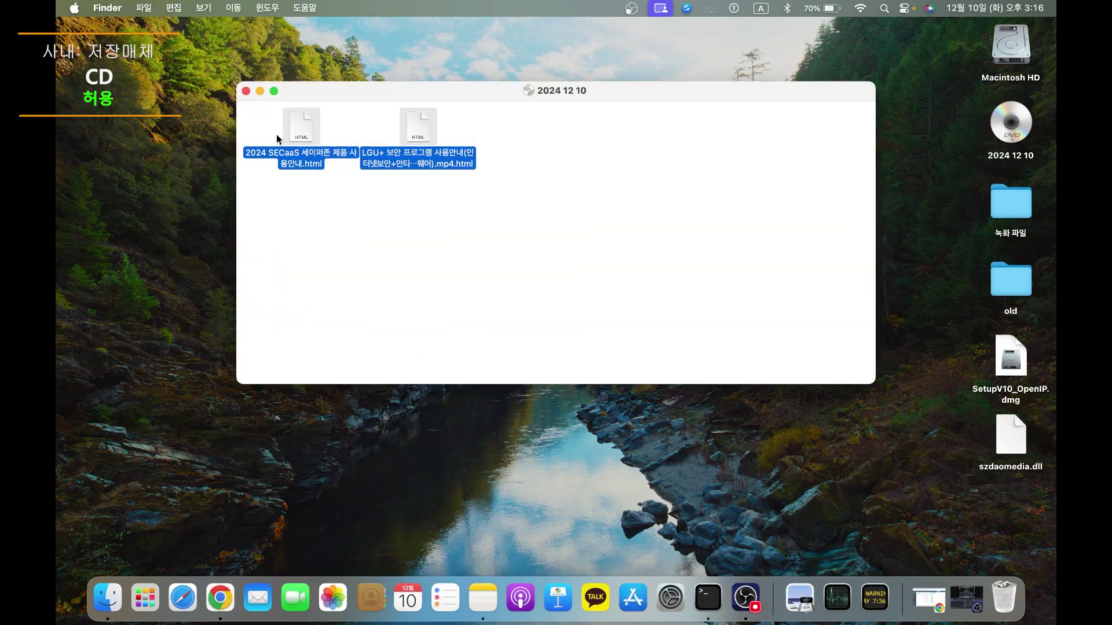
key("super+c")
left_click(135, 104)
key("super+v")
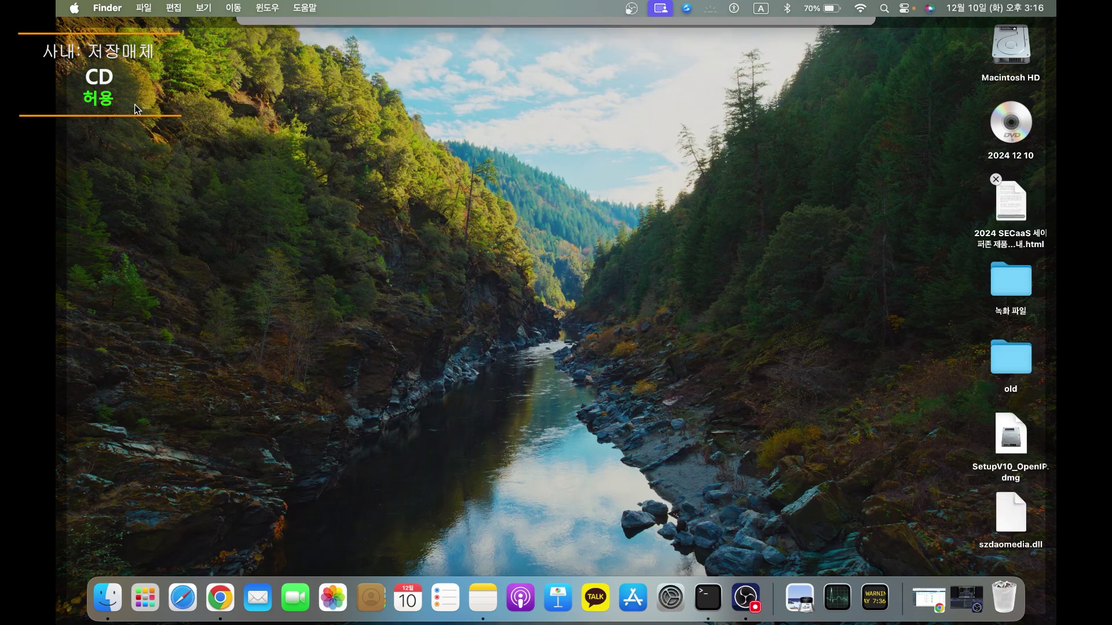
left_click(1010, 208)
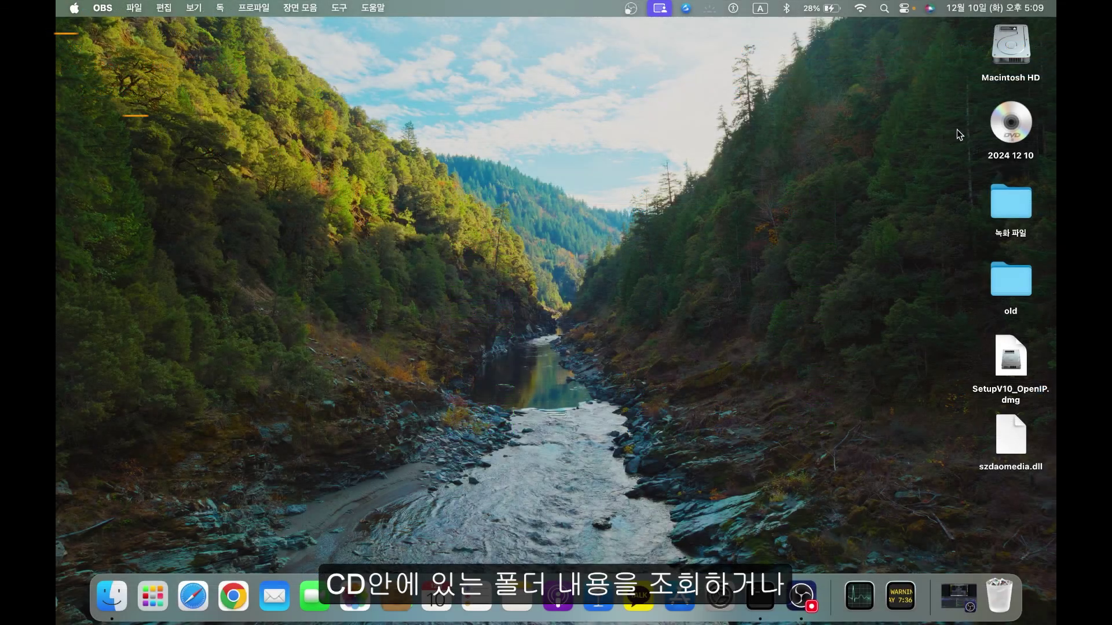
Step: Open the 2024 12 10 disc, dismiss the security alert, and view the contents of its 새 폴더 folder before closing it
left_click(992, 126)
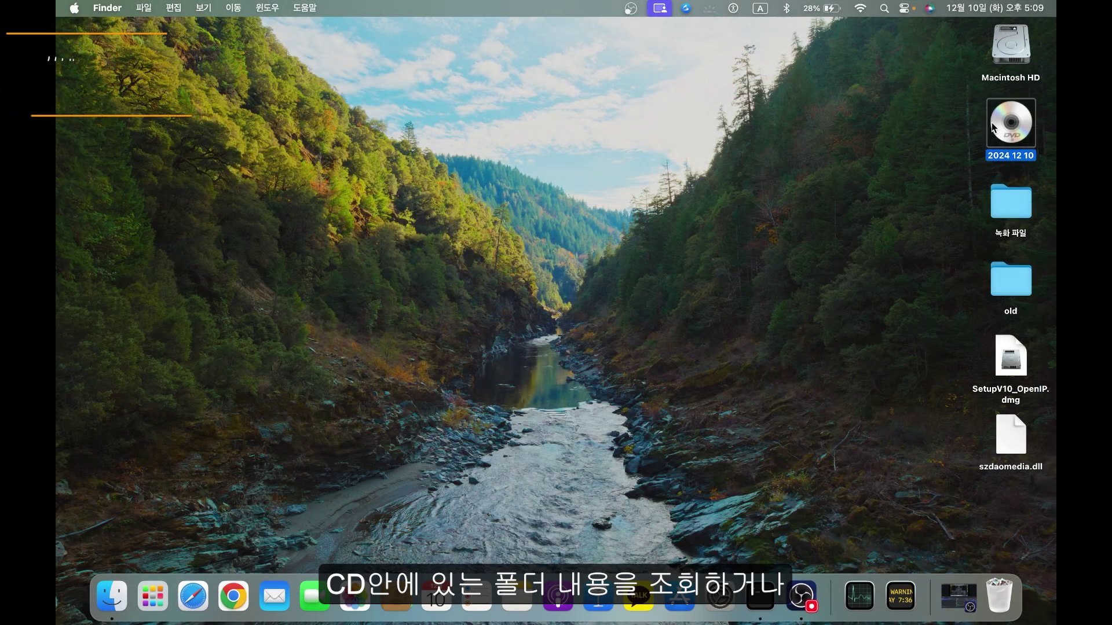
double_click(992, 127)
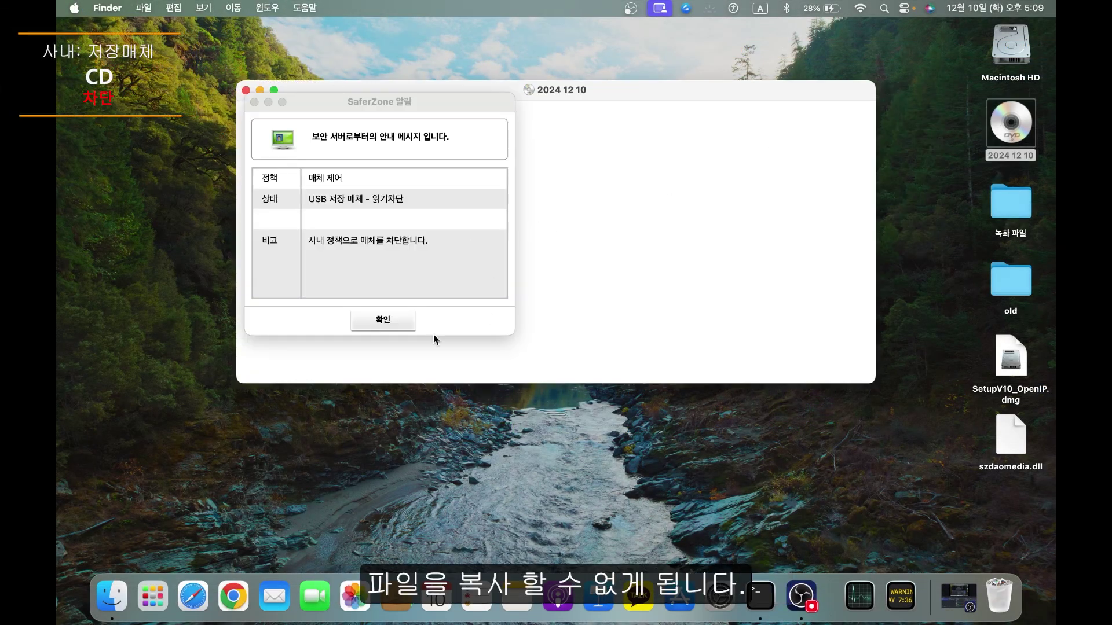
left_click(383, 321)
double_click(303, 127)
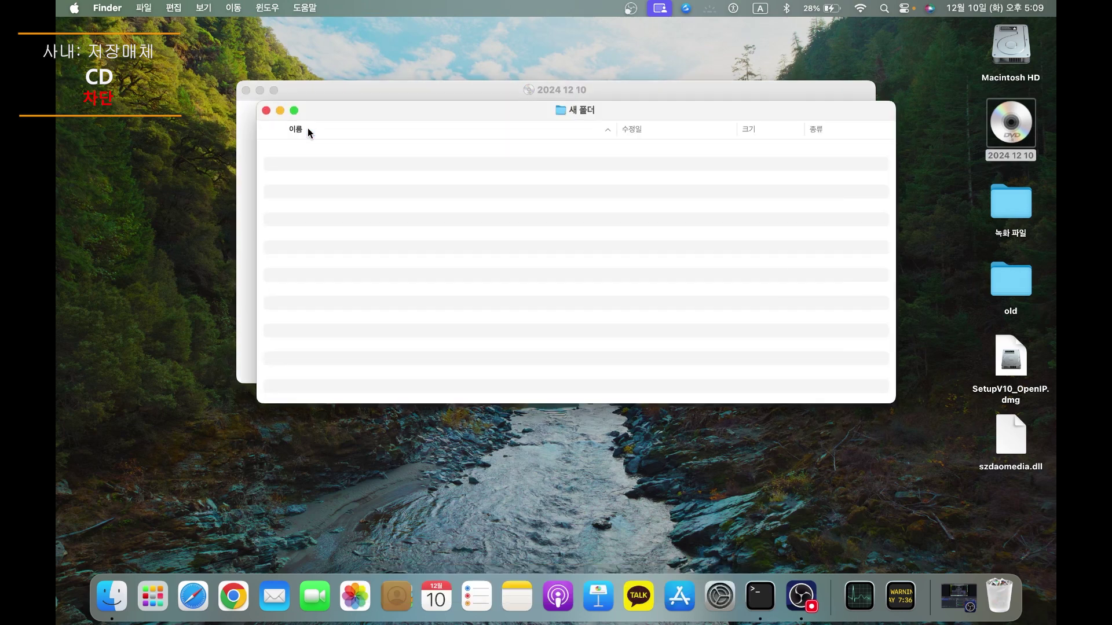
left_click(266, 110)
Step: Try to copy the 새 폴더 folder from the disc to the desktop and dismiss the security alert
left_click_drag(298, 123, 188, 135)
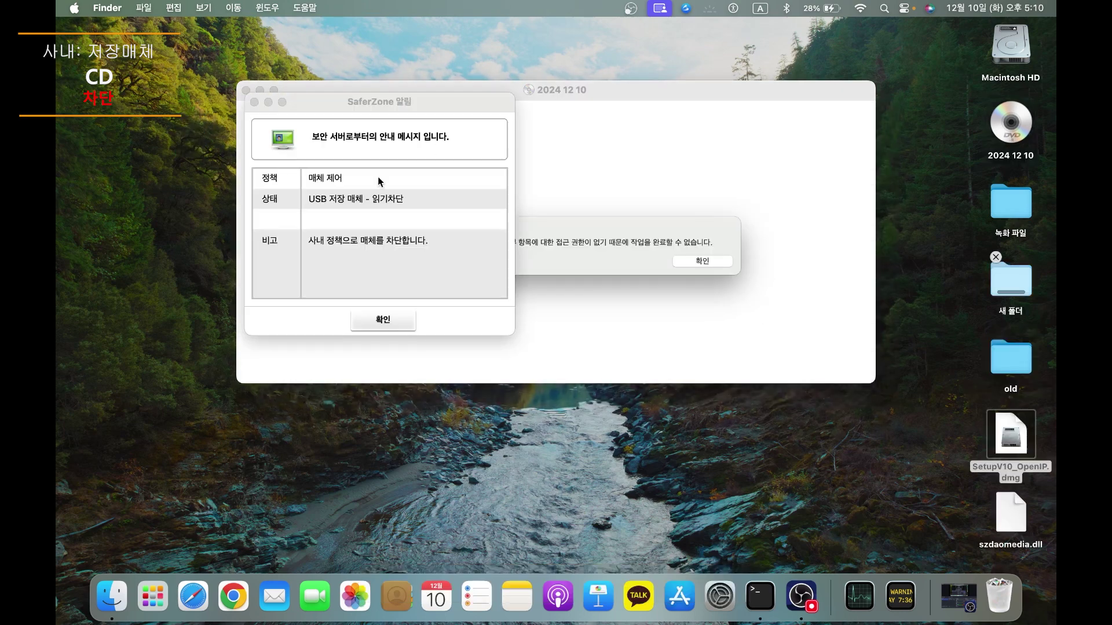
left_click(397, 321)
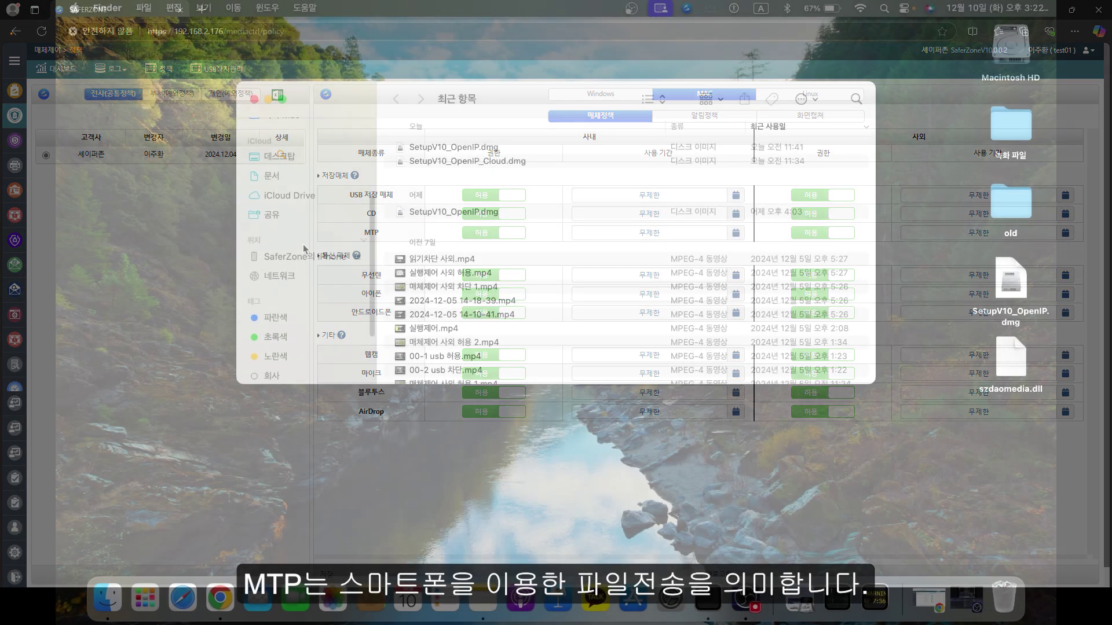
Step: View the connected iPhone's device page, reopen it from the recent items window, and dismiss the media transfer alert
left_click(305, 256)
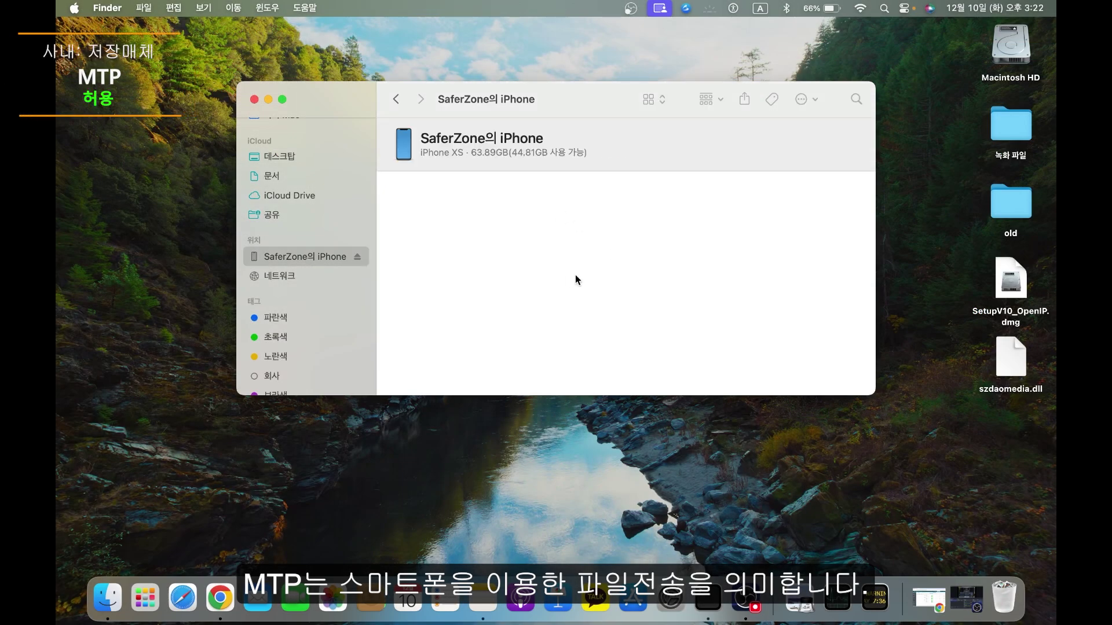
scroll(665, 289, "down", 5)
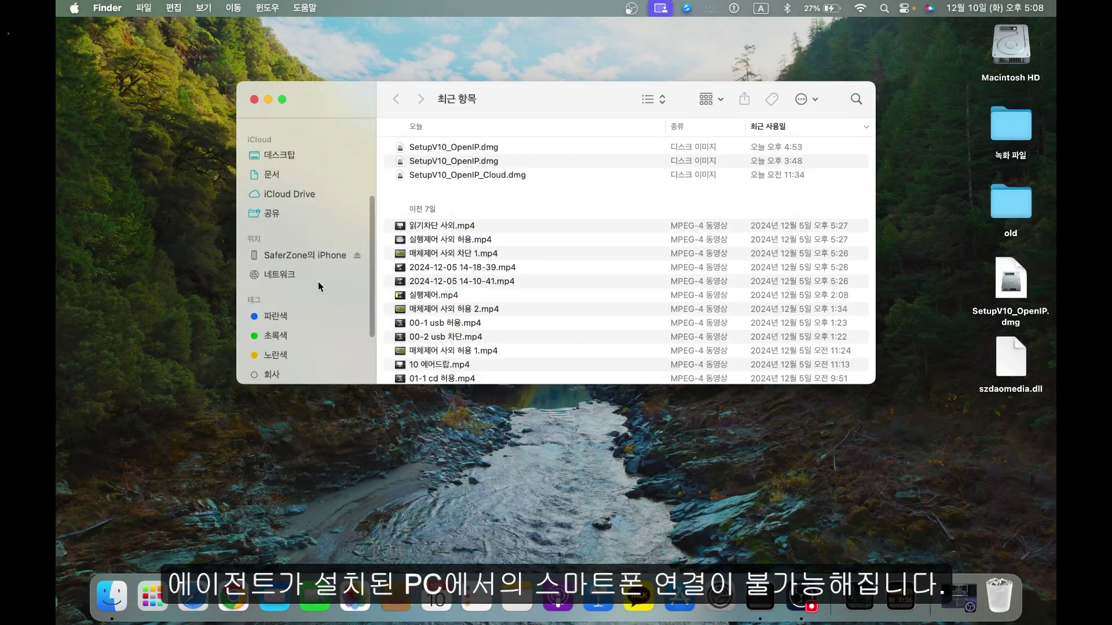
left_click(293, 255)
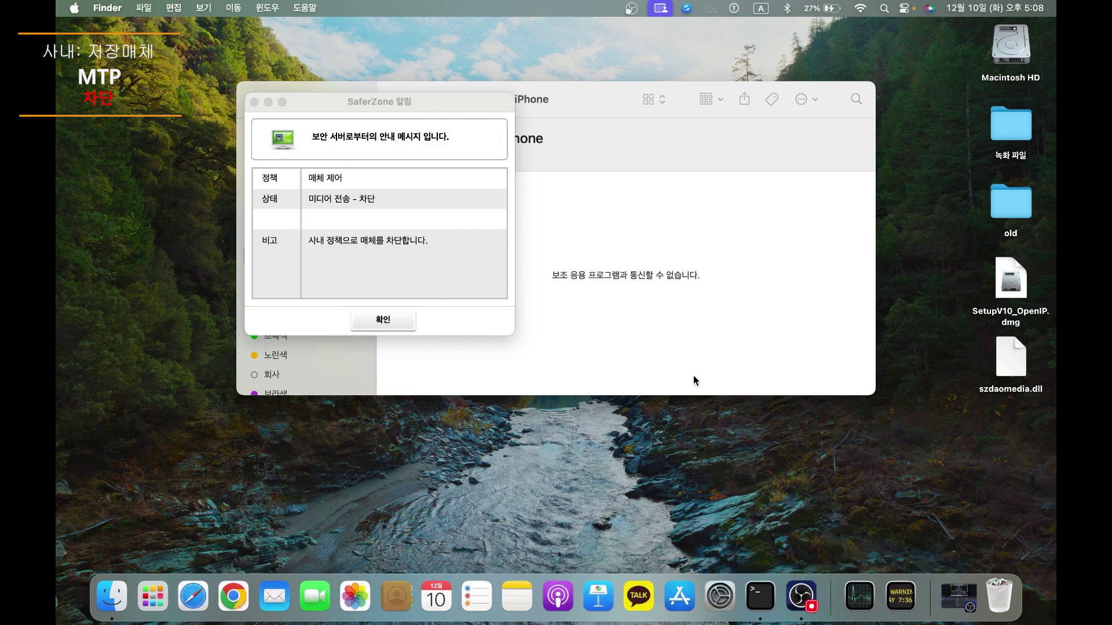
left_click(405, 322)
left_click(384, 321)
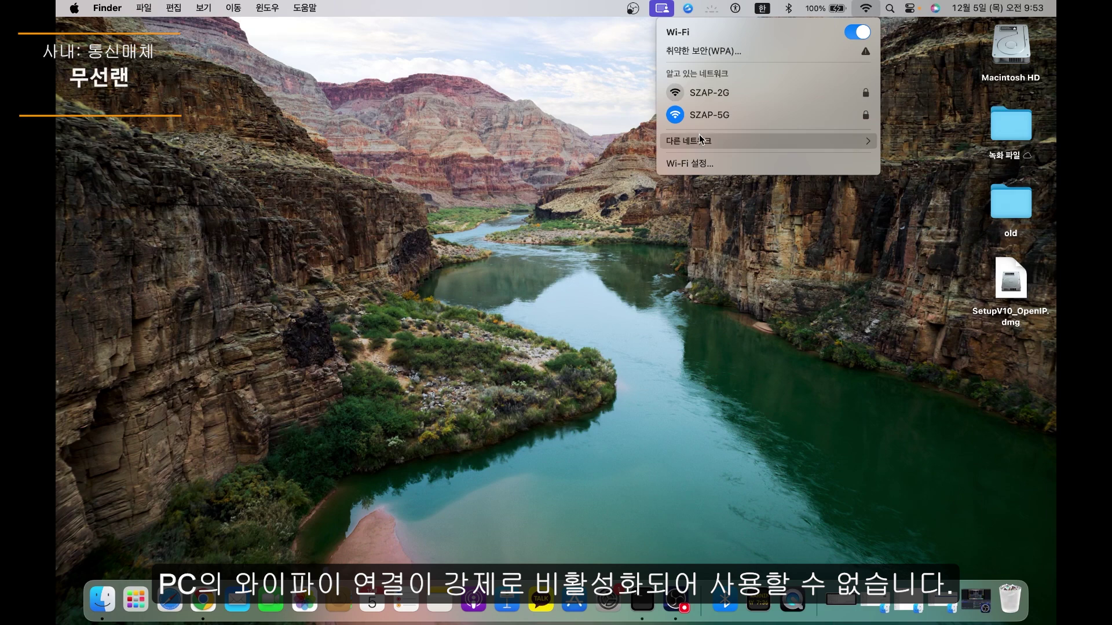
Step: Show the other available Wi-Fi networks and, after dismissing the wireless LAN alert, open the Wi-Fi settings
left_click(811, 141)
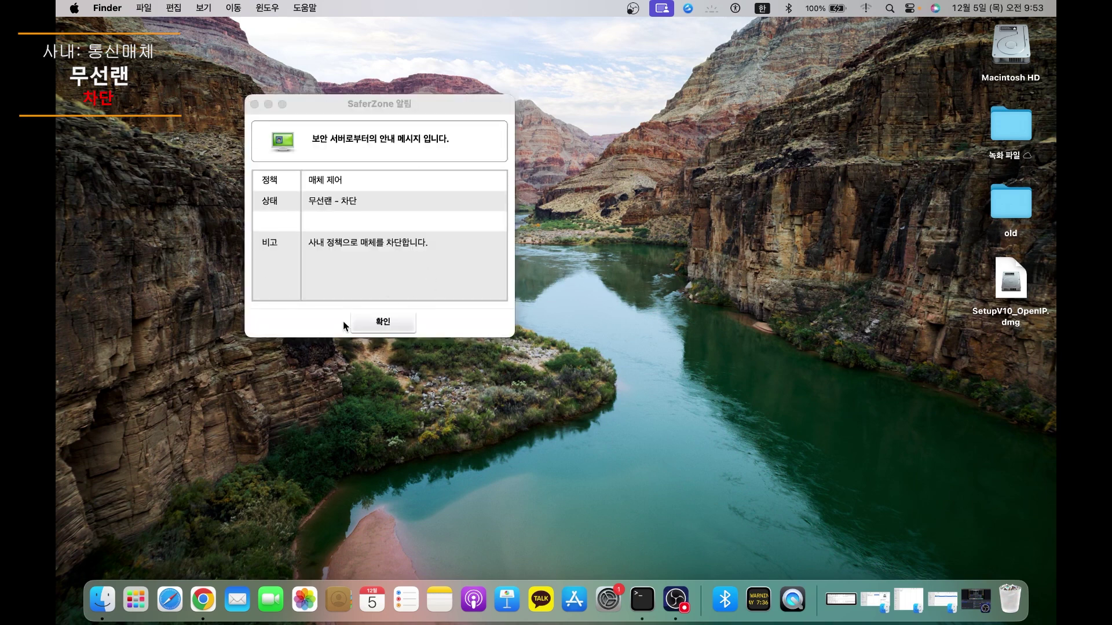
left_click(363, 319)
left_click(867, 9)
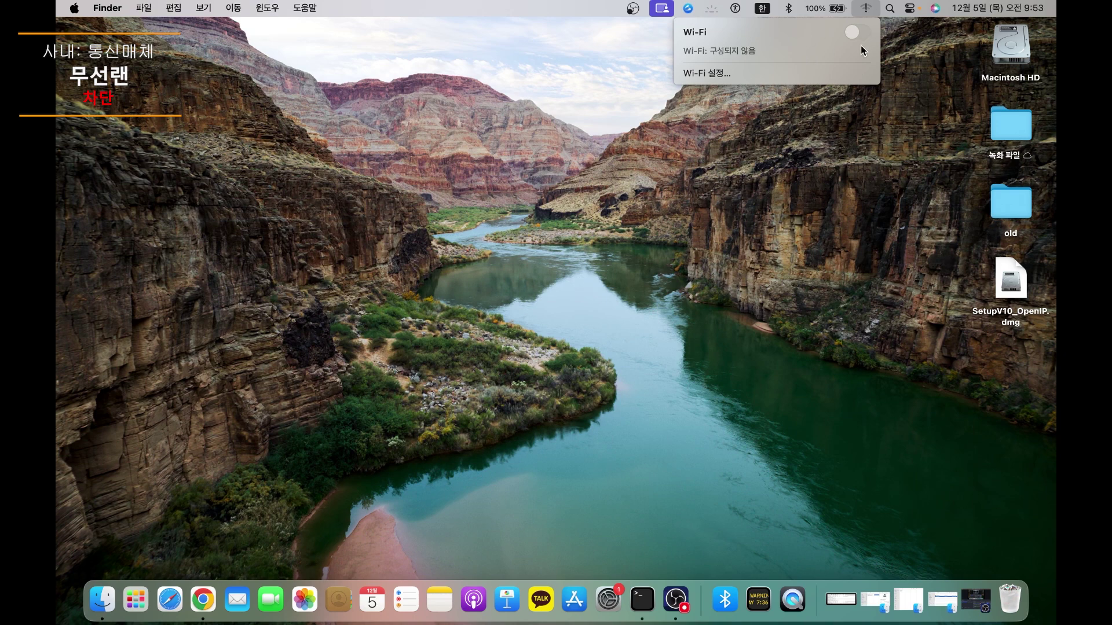
left_click(714, 73)
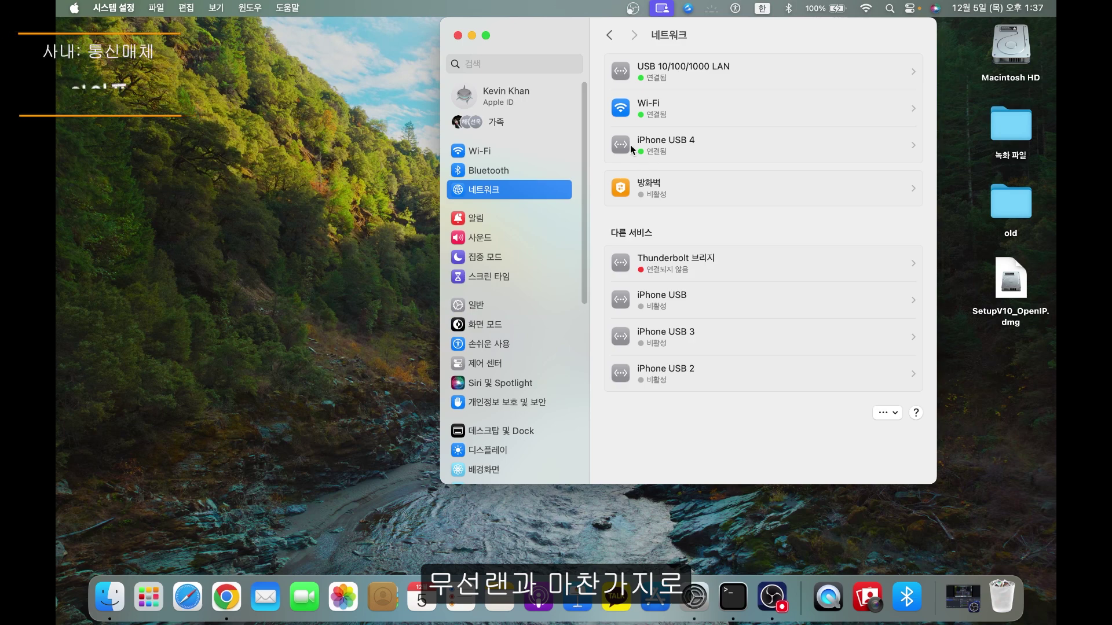
Step: Select the iPhone USB 4 service and create a network service on the iPhone USB interface with the suggested name
left_click(664, 144)
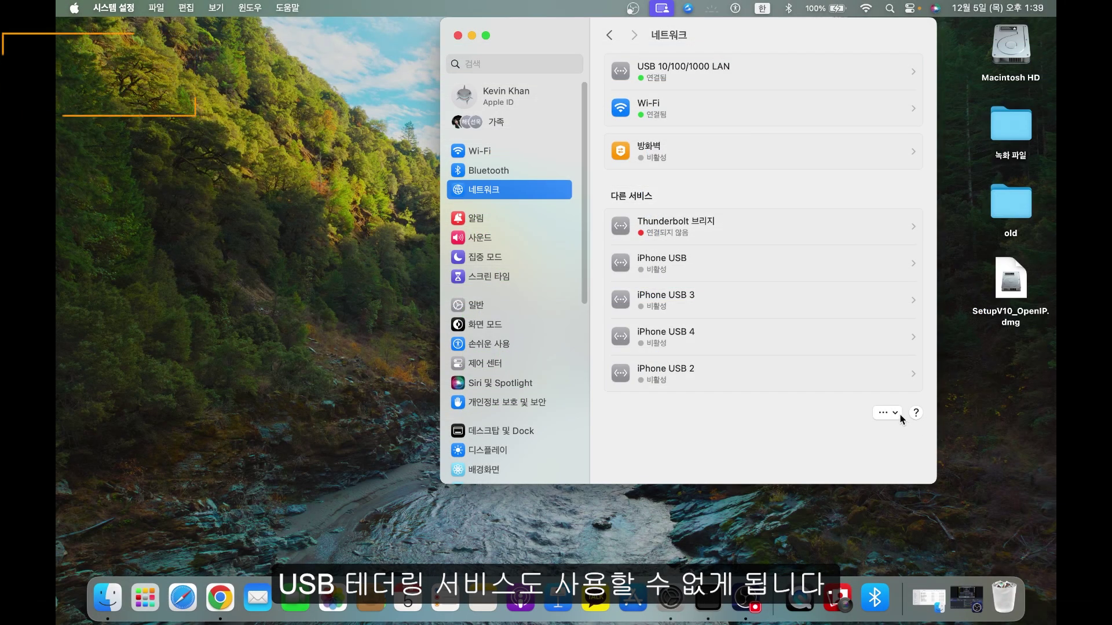
left_click(898, 412)
left_click(879, 431)
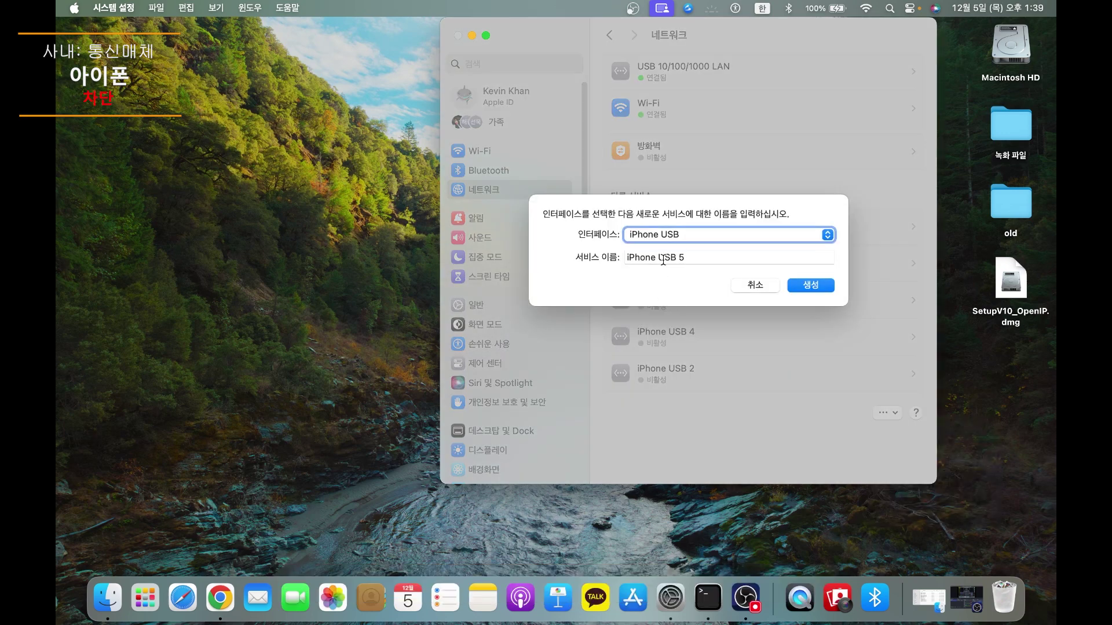
left_click(663, 260)
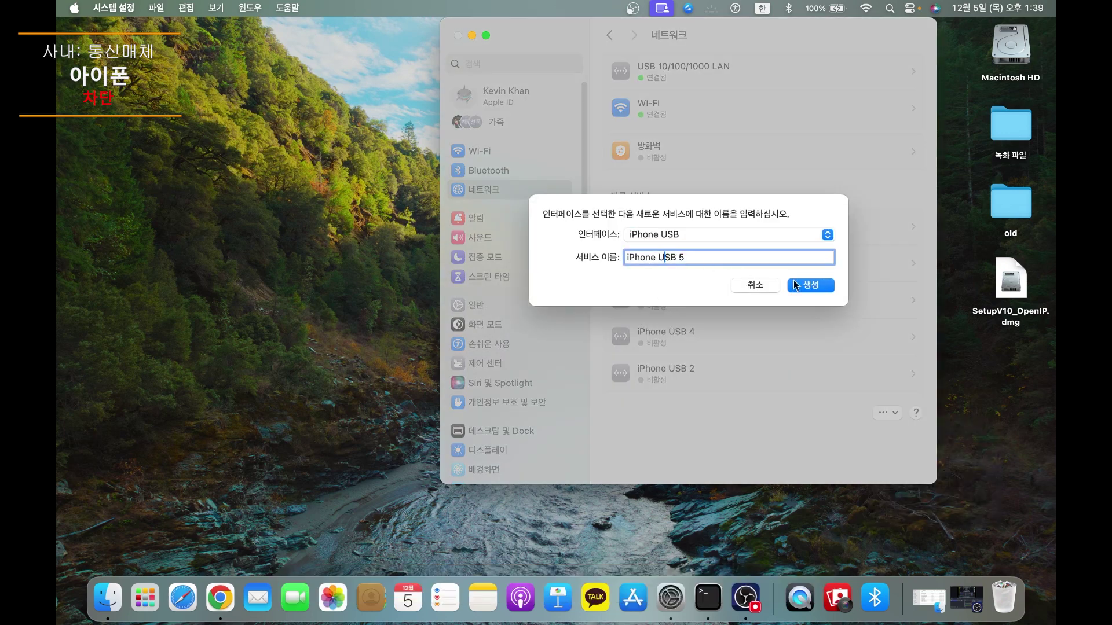
left_click(818, 285)
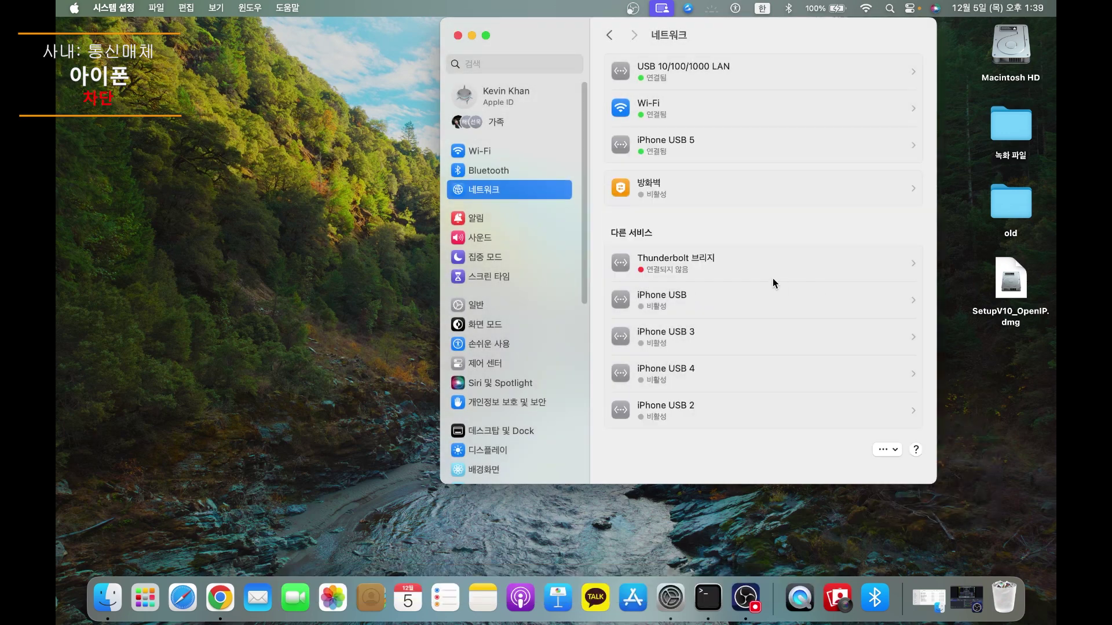
Step: Open the iPhone USB 5 network service
left_click(679, 141)
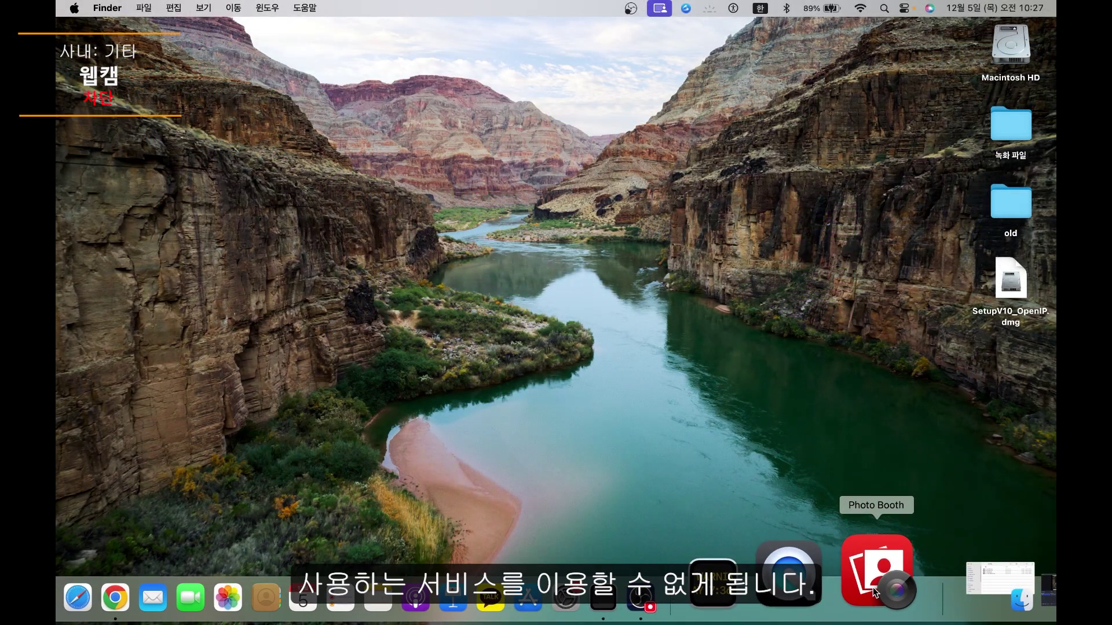
Step: Open Photo Booth to test the webcam, then close it and dismiss the security alerts
left_click(873, 587)
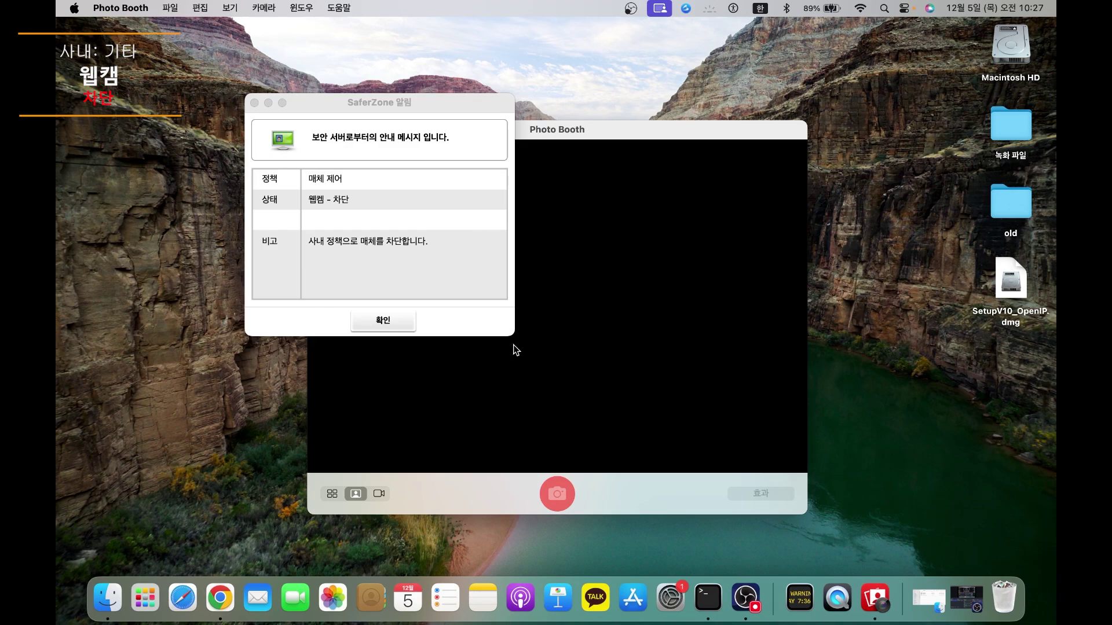
left_click(376, 320)
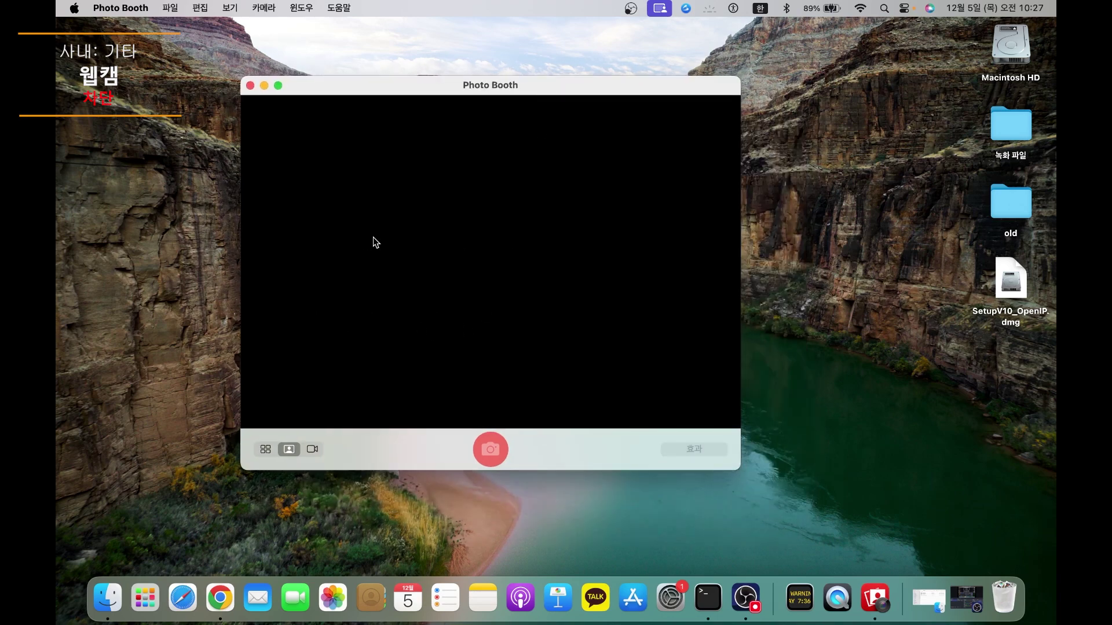
left_click_drag(416, 84, 467, 108)
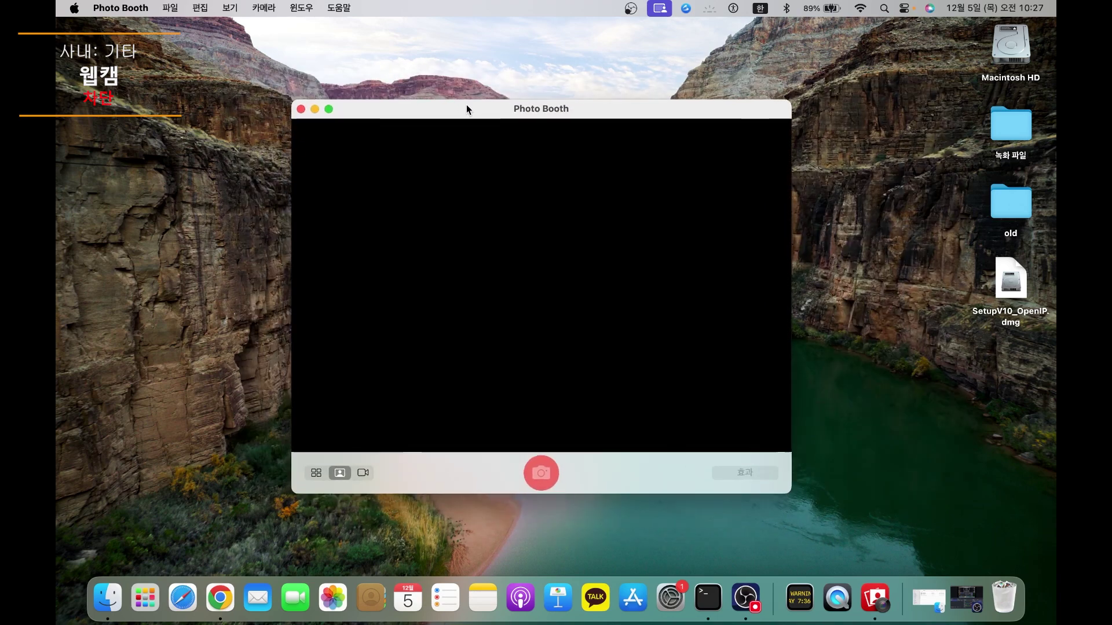
left_click(300, 108)
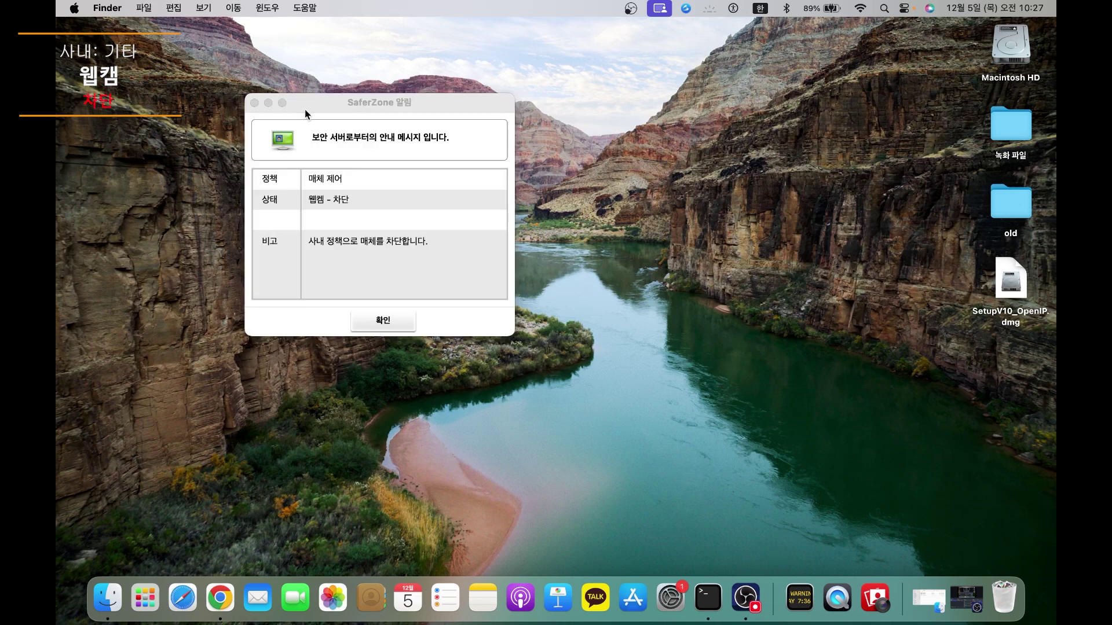
left_click(388, 319)
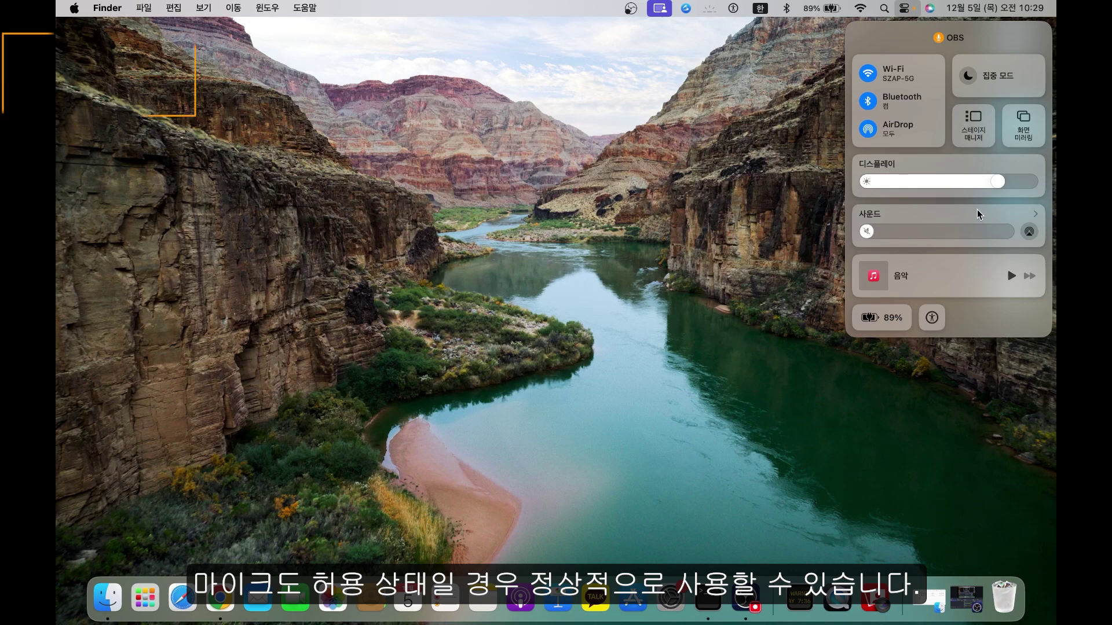
Step: Open the sound settings from the control center's sound controls and go to the output and input section
left_click(977, 210)
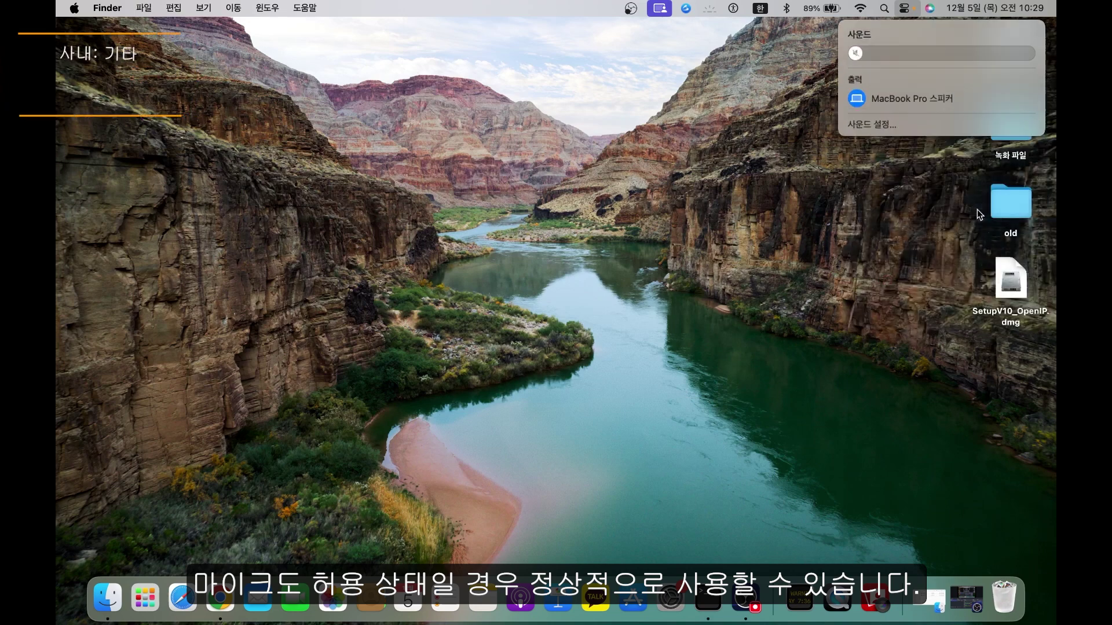
left_click(905, 130)
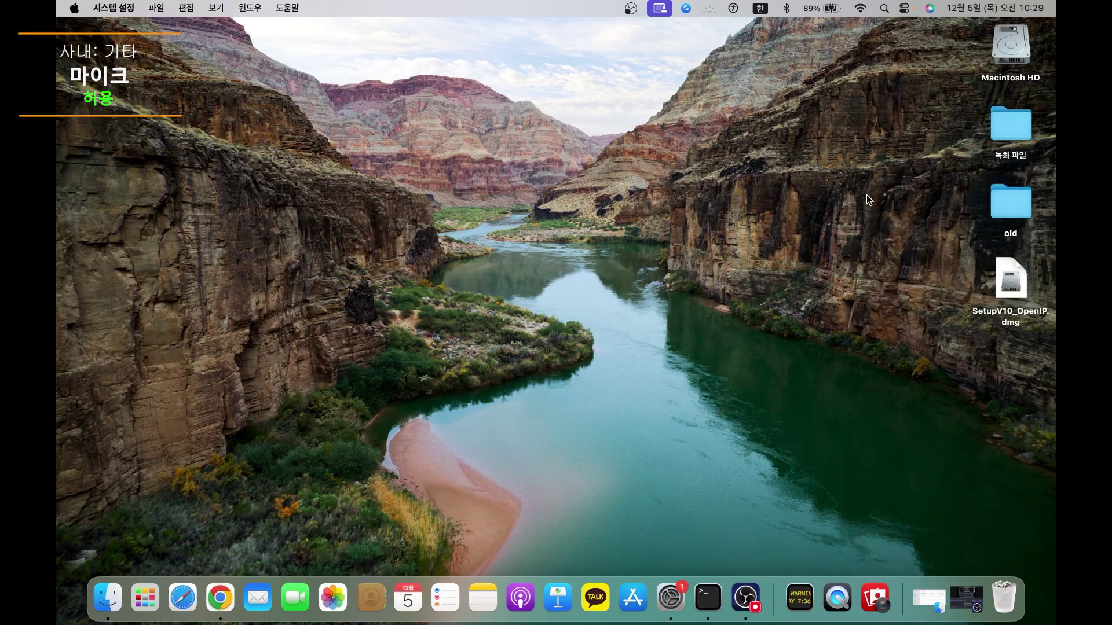
scroll(763, 377, "down", 1)
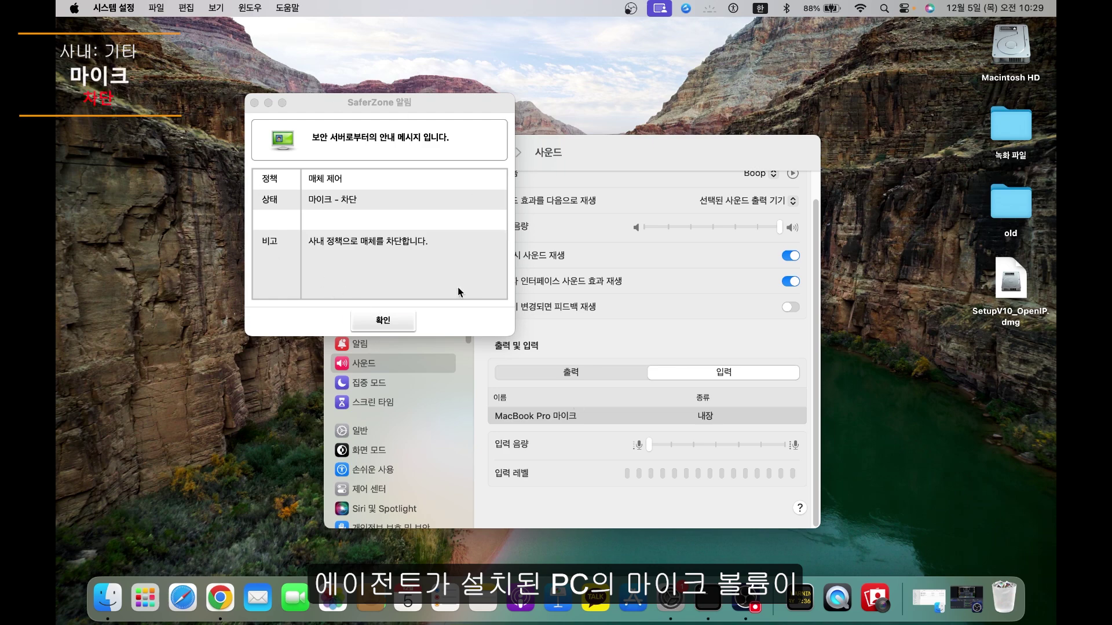
Step: Dismiss the microphone alert, try to raise the MacBook Pro microphone's input volume to maximum, and dismiss the repeated alert
left_click(373, 322)
left_click(737, 445)
left_click(760, 446)
left_click(791, 446)
left_click(791, 446)
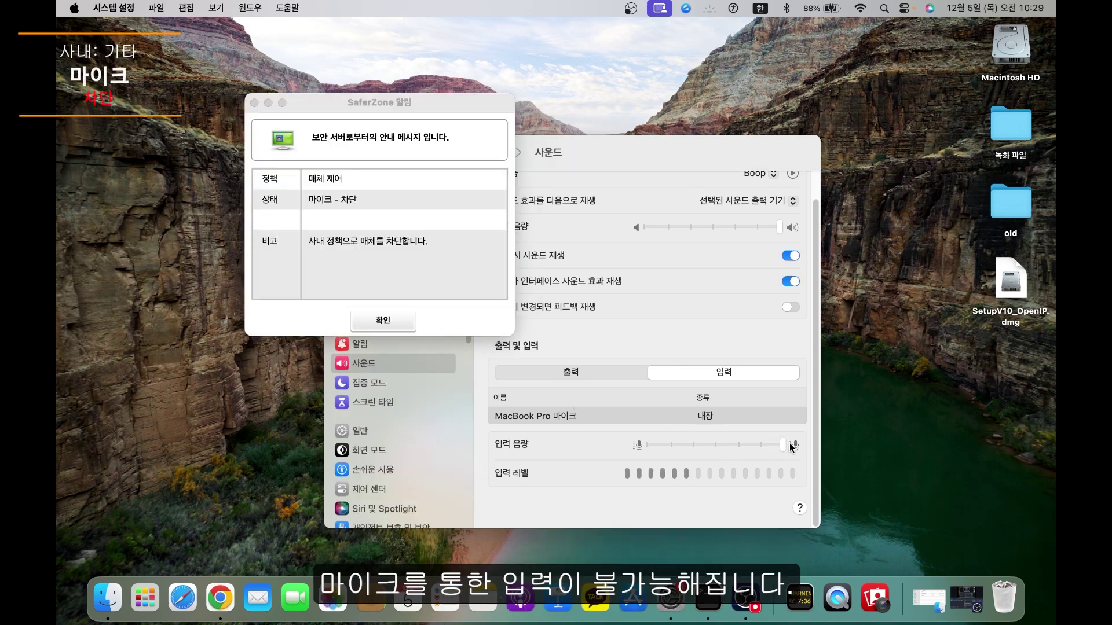
left_click(383, 321)
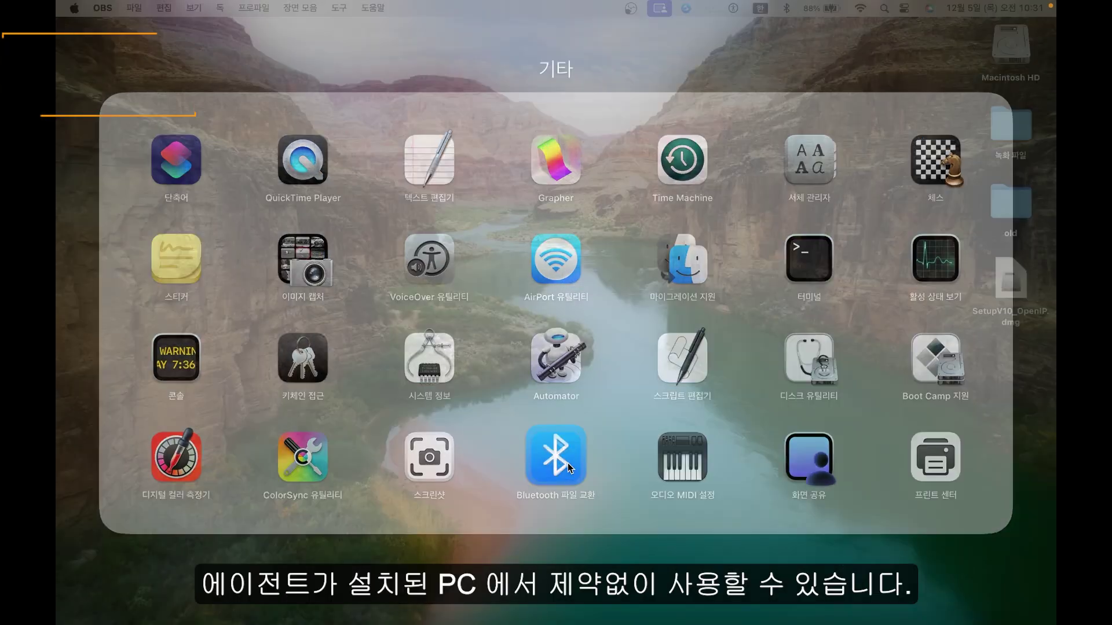
Step: Open Bluetooth 파일 교환 and choose the 기사 쓰기 folder in 문서 to send
left_click(568, 463)
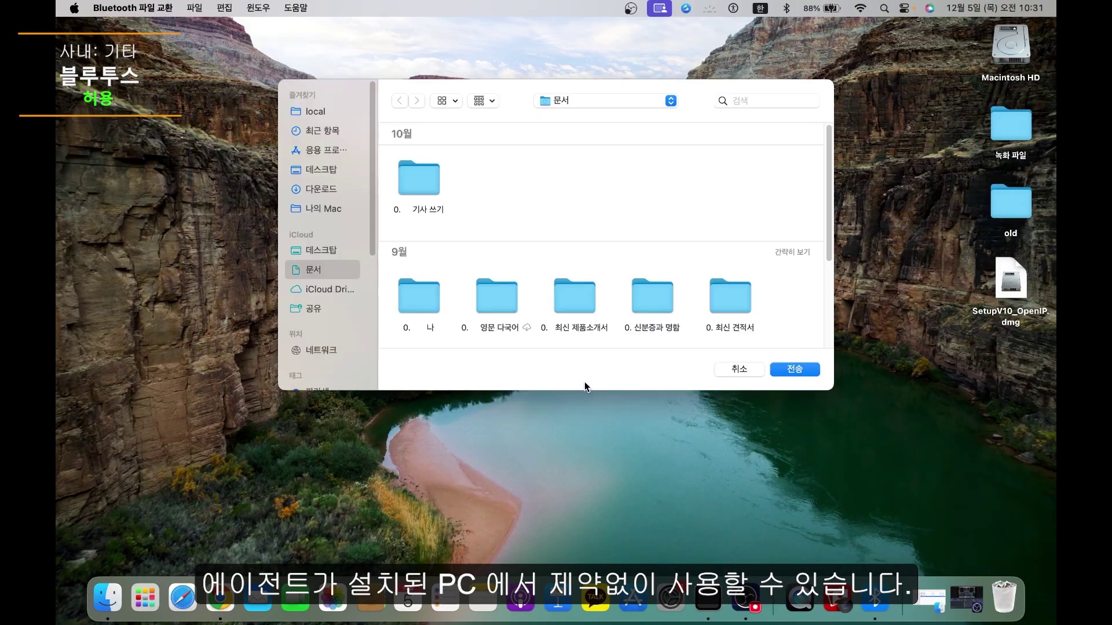
left_click(434, 187)
left_click(807, 370)
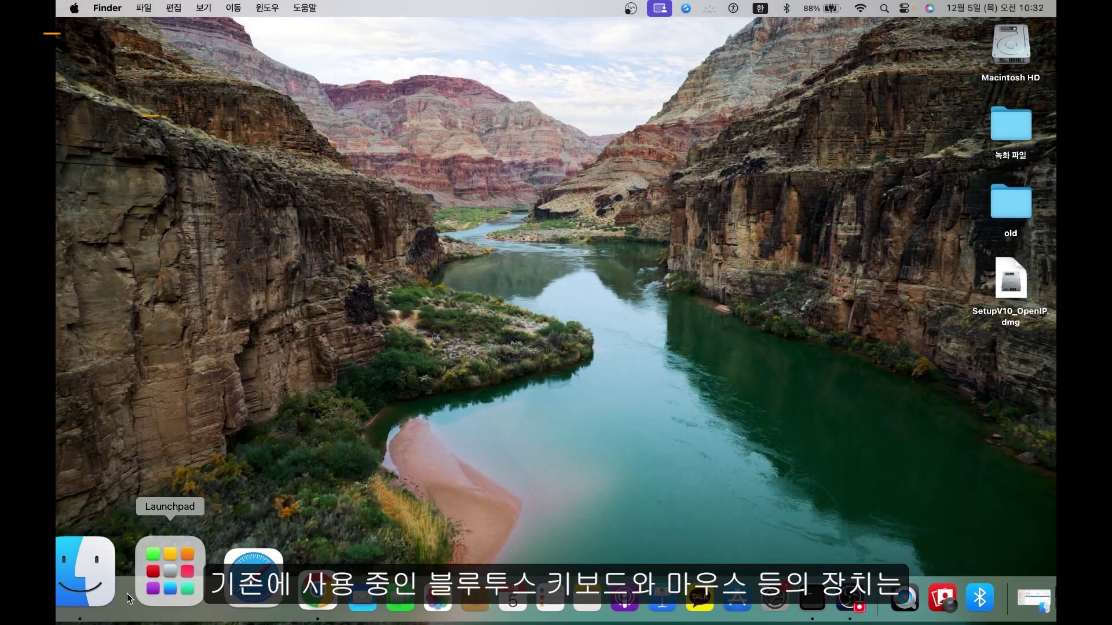
Step: Try to open Bluetooth 파일 교환 from the 기타 app folder and dismiss the Bluetooth security alert
left_click(127, 593)
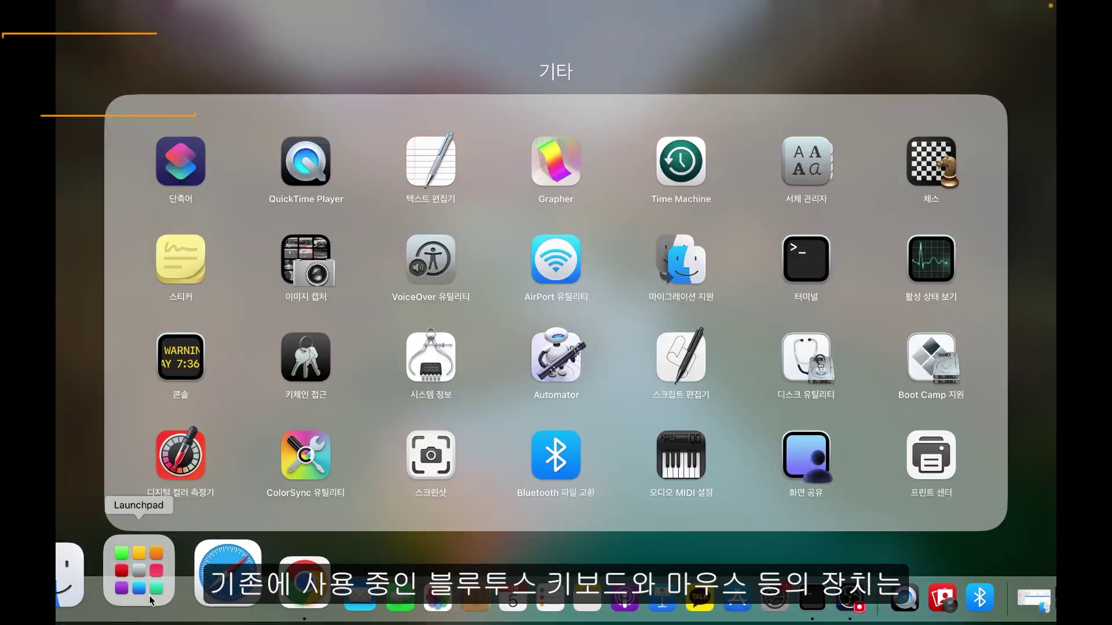
left_click(567, 458)
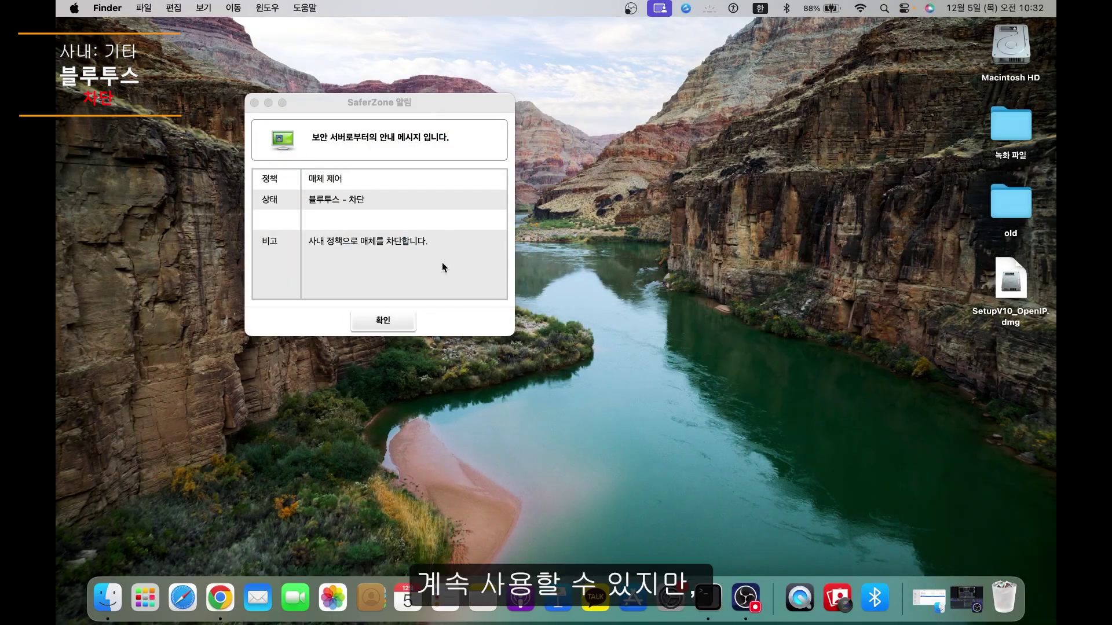
left_click(386, 319)
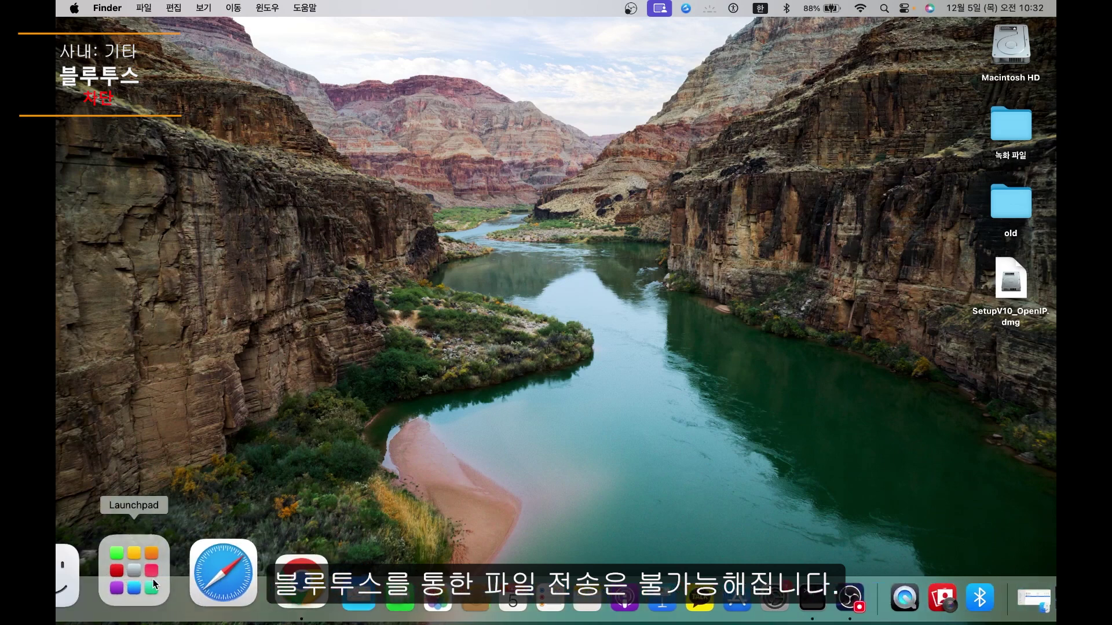
Step: Try to open Bluetooth 파일 교환 again, try the Bluetooth status menu, and dismiss the security alert
left_click(143, 595)
left_click(555, 455)
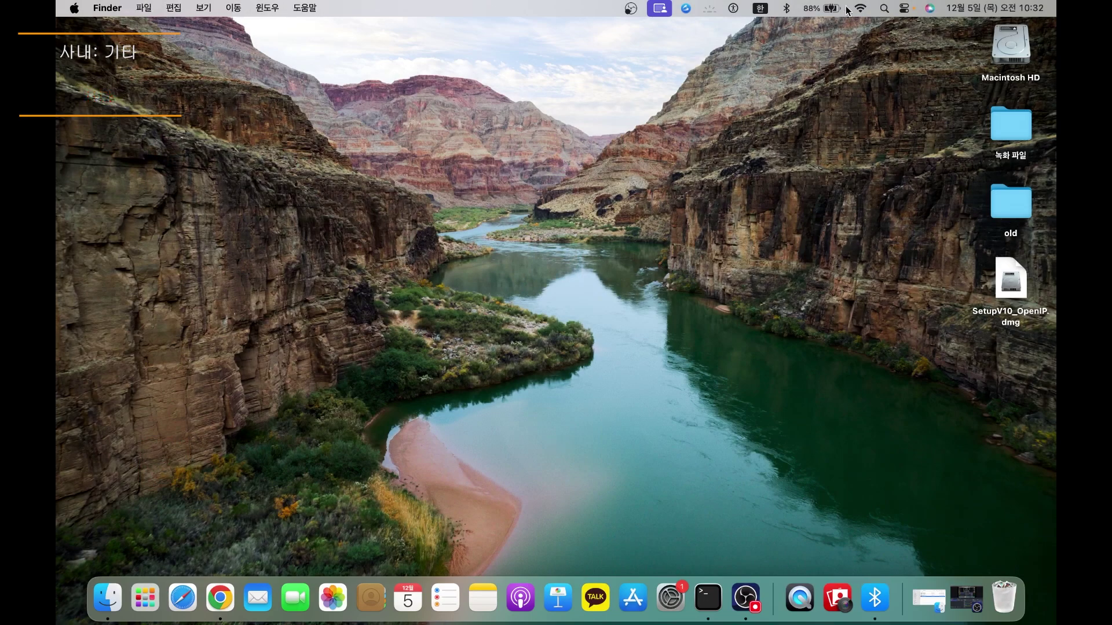
left_click(794, 9)
left_click(795, 8)
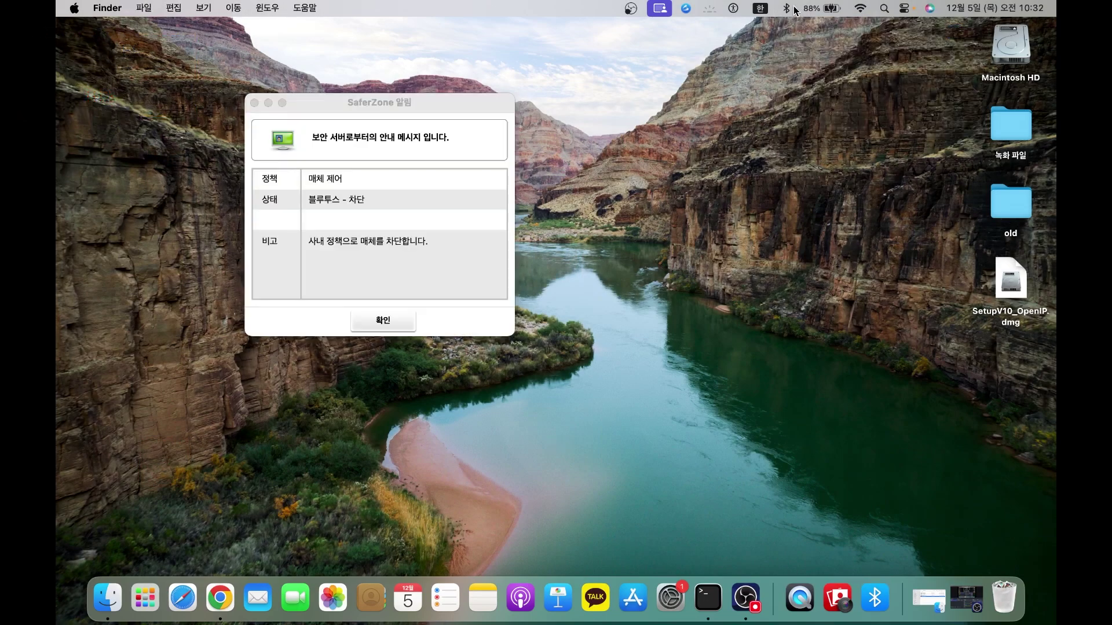
left_click(398, 317)
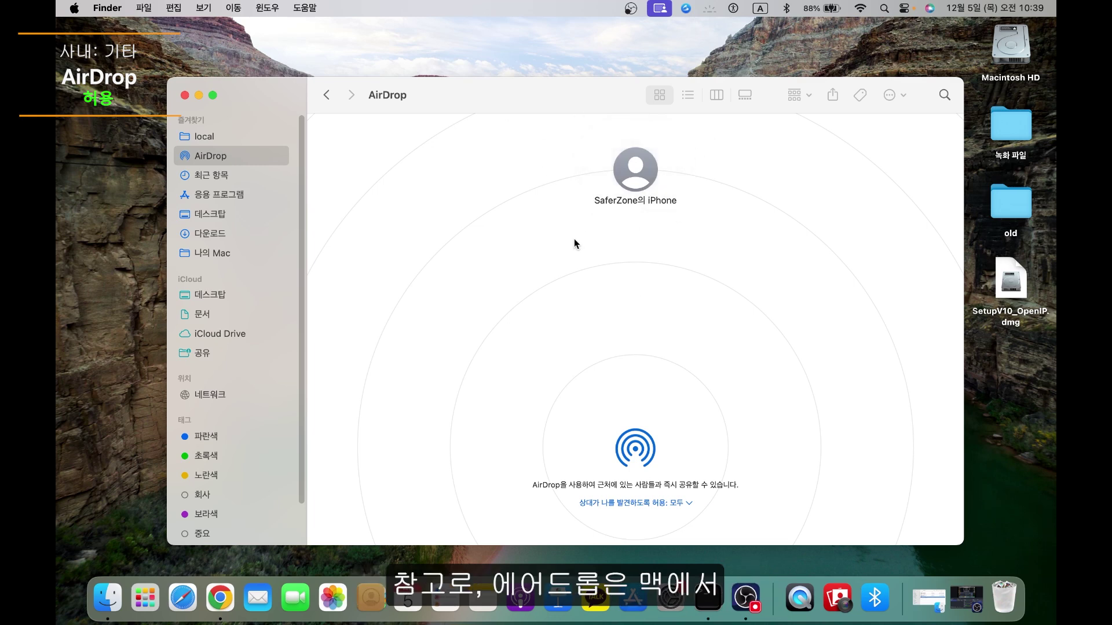
Step: Try to send SetupV10_OpenIP.dmg to SaferZone의 iPhone over AirDrop, and dismiss the transfer notice and the AirDrop security alert
left_click_drag(993, 317, 636, 168)
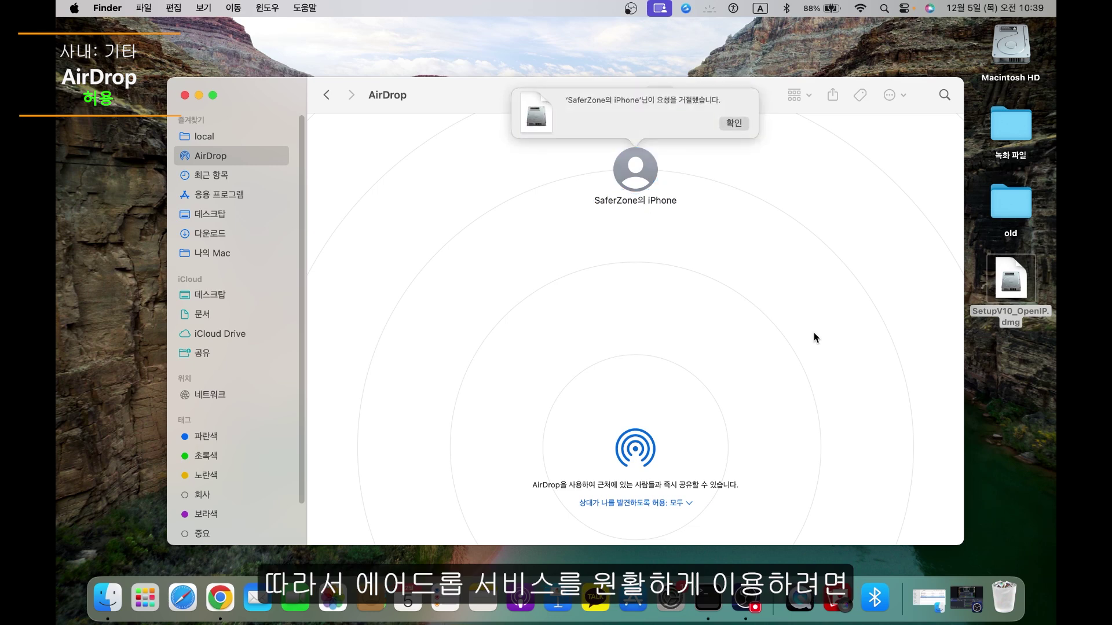
left_click(735, 124)
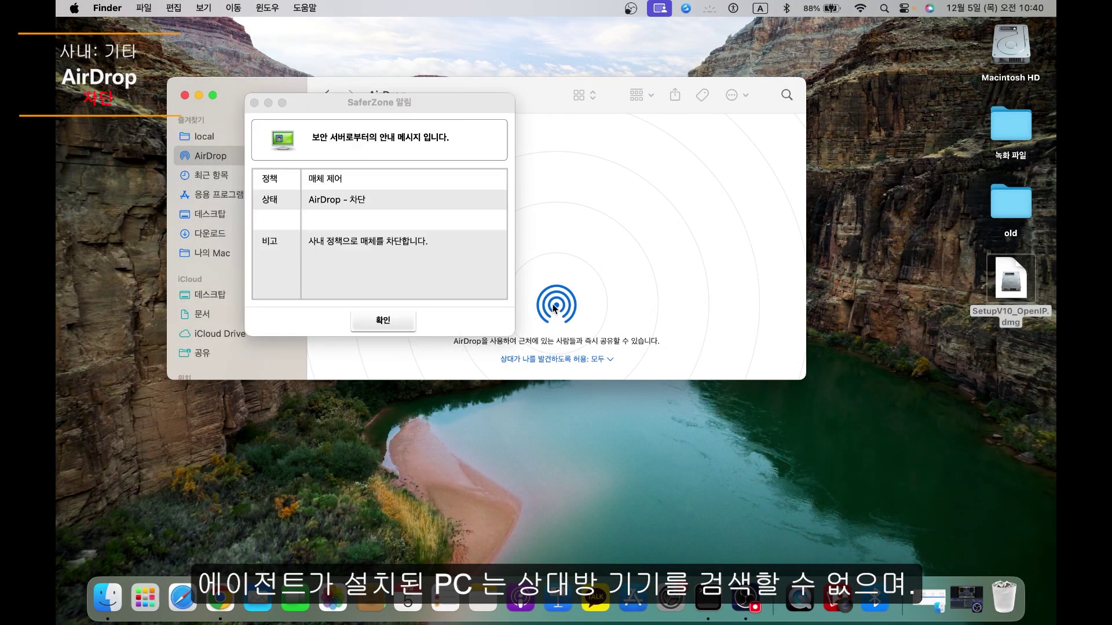
left_click(387, 323)
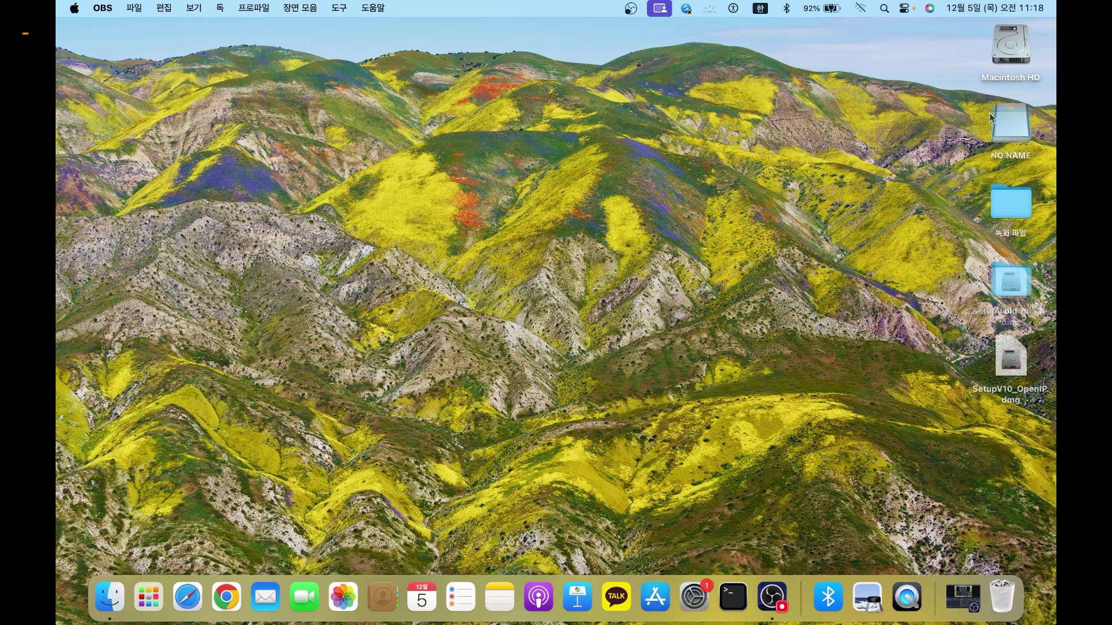
Step: Copy SetupV10_OpenIP.dmg from the desktop to the NO NAME USB drive and view the drive's 03. 보안USB folder
left_click(1006, 120)
double_click(1005, 120)
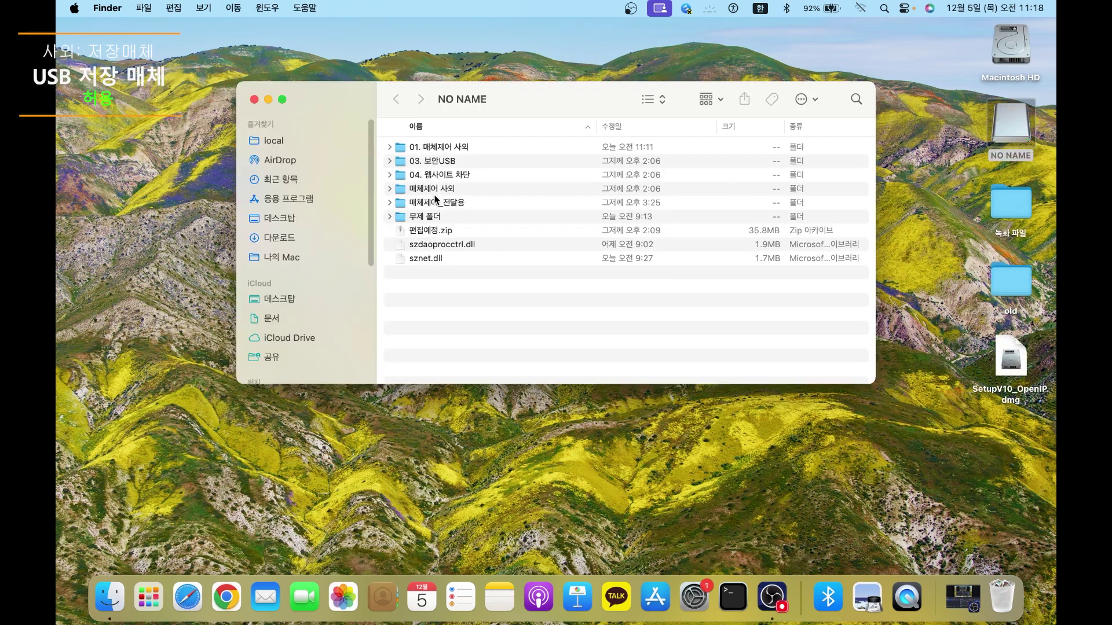
left_click_drag(1005, 371, 592, 311)
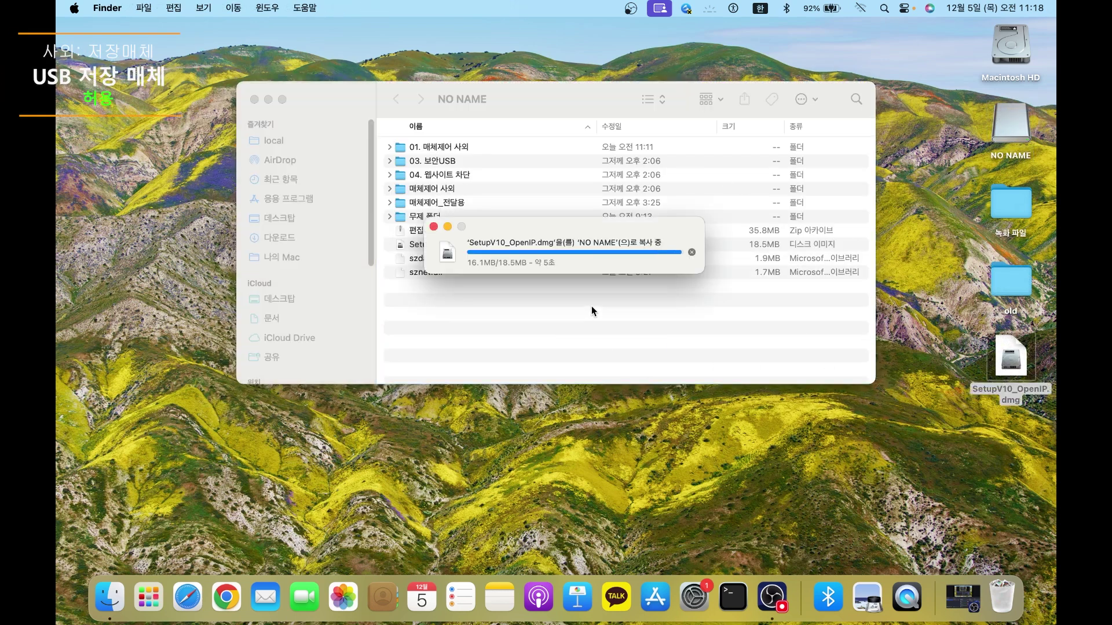
left_click(495, 244)
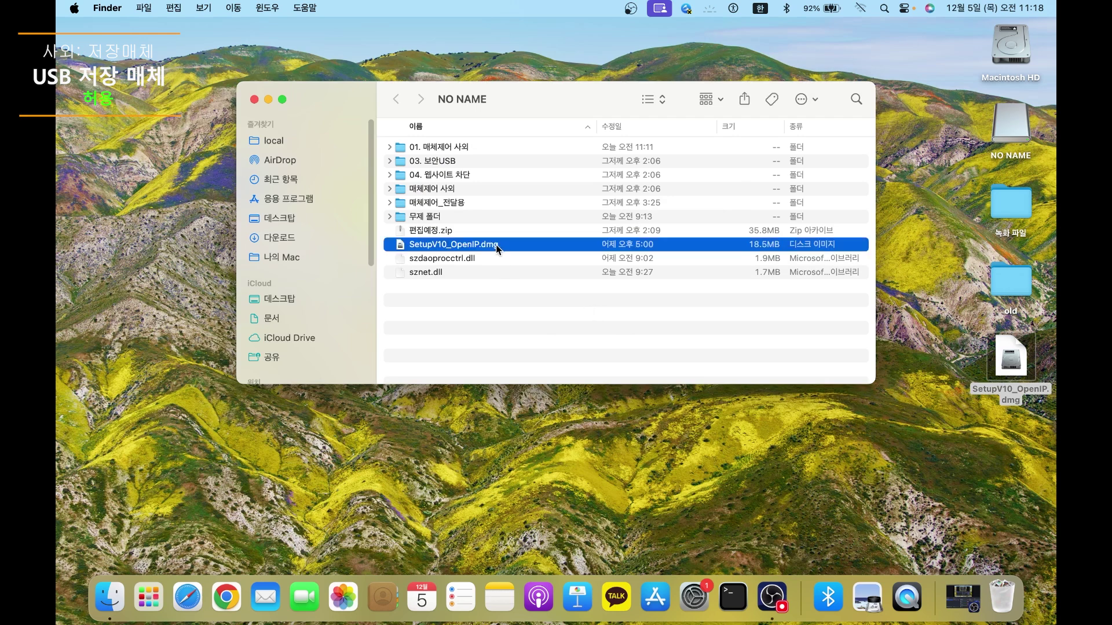
double_click(446, 163)
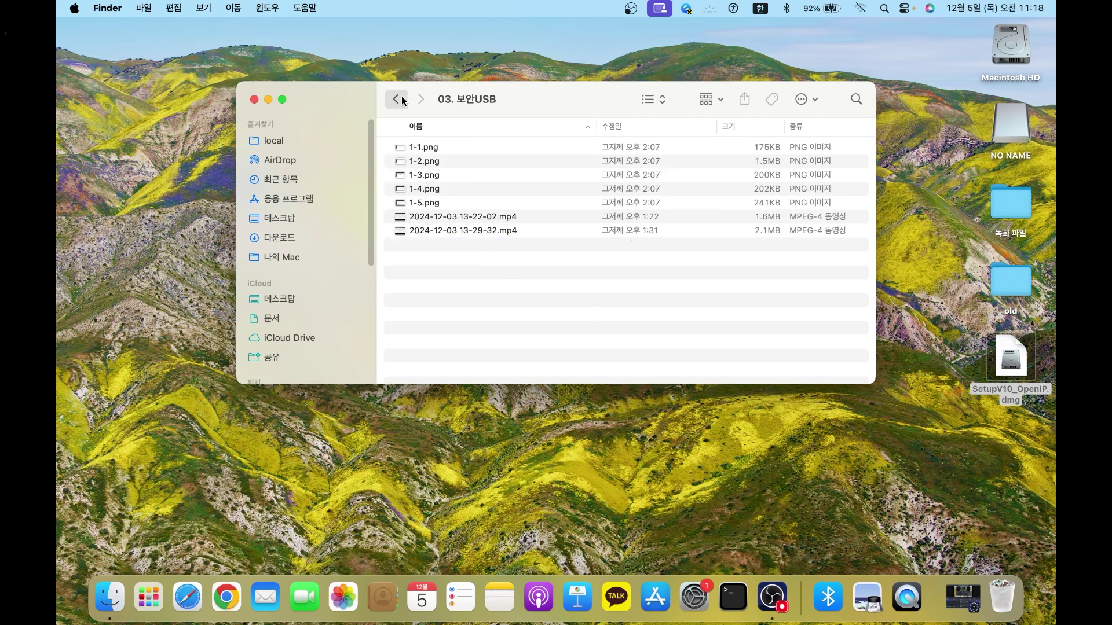
left_click(397, 100)
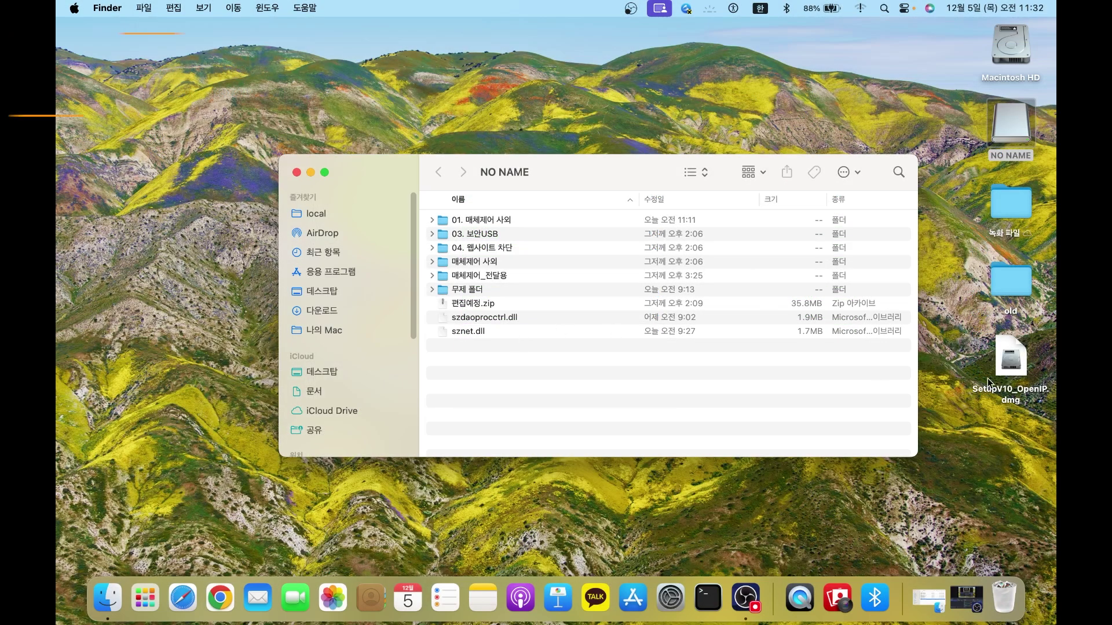
Step: Try to copy SetupV10_OpenIP.dmg to the NO NAME drive by entering the account password, and dismiss the alerts
left_click_drag(987, 378, 724, 388)
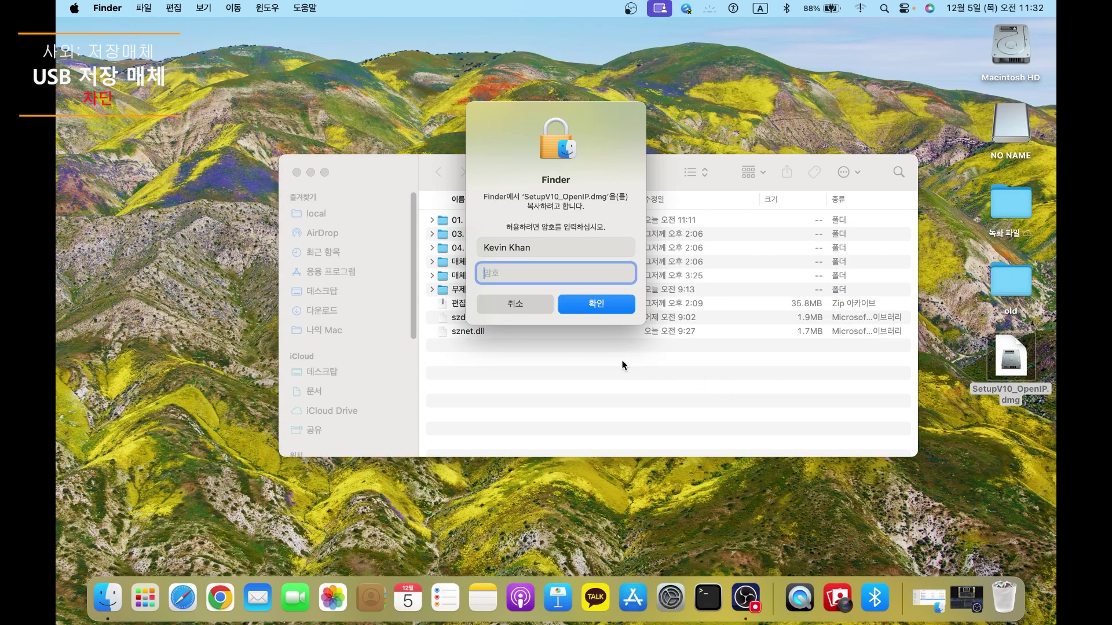
type("********")
key("Return")
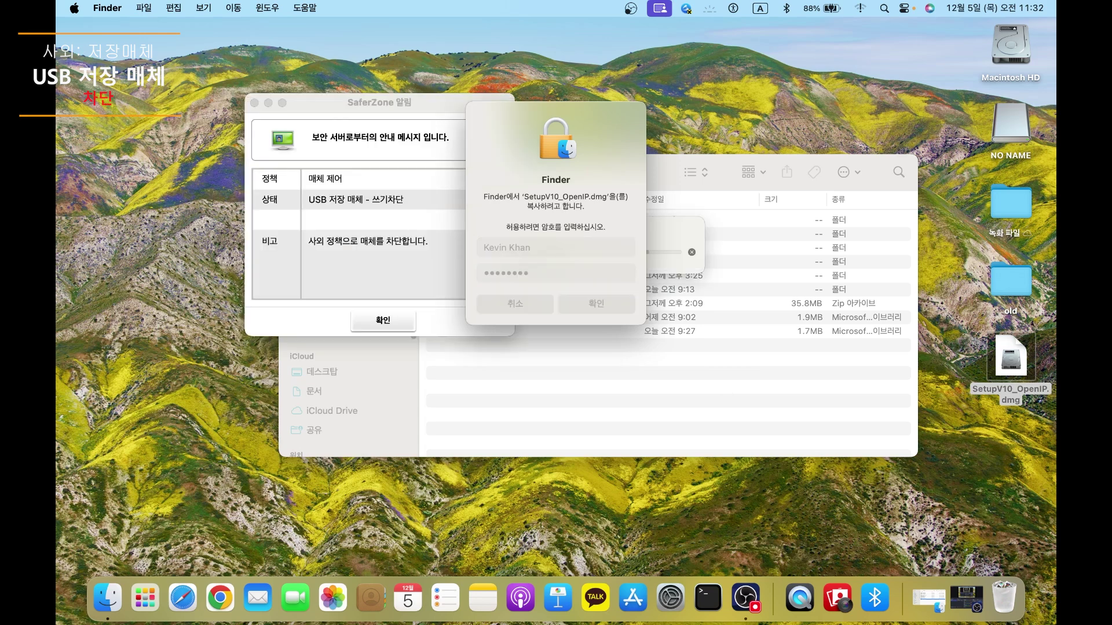
left_click(396, 326)
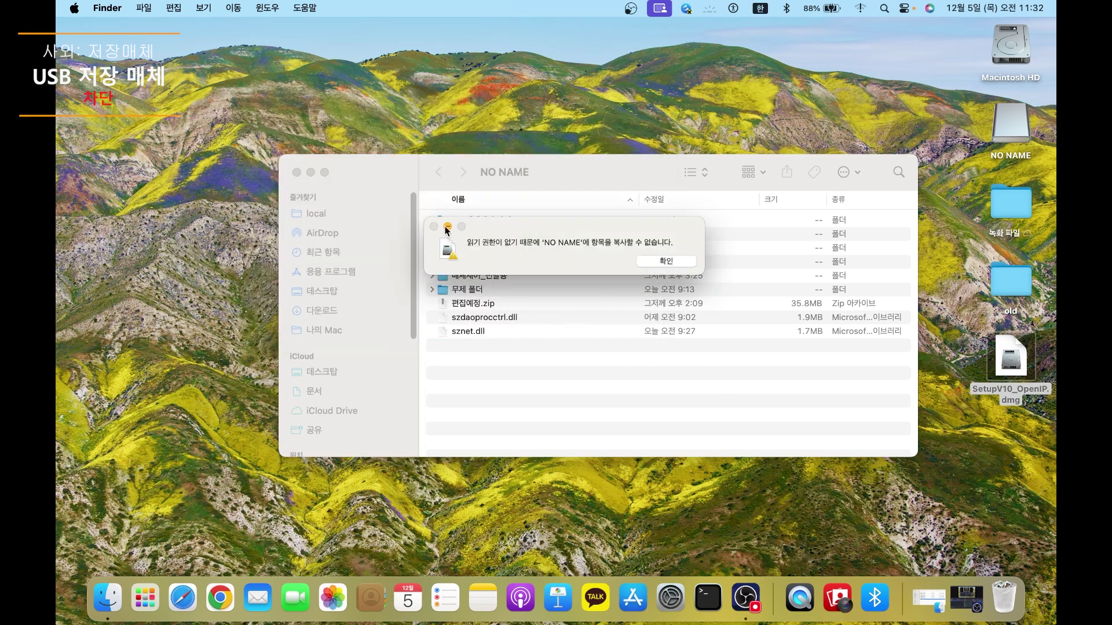
left_click(694, 261)
Step: Try to read the 01. 매체제어 사외 folder on the NO NAME drive and dismiss the security alert
double_click(464, 223)
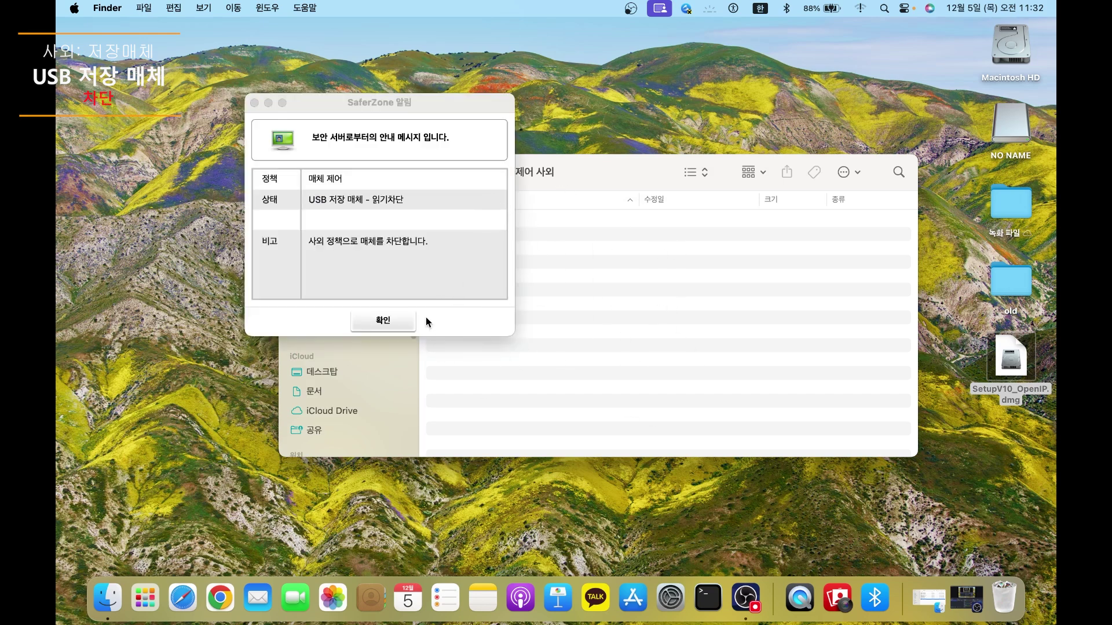
left_click(411, 320)
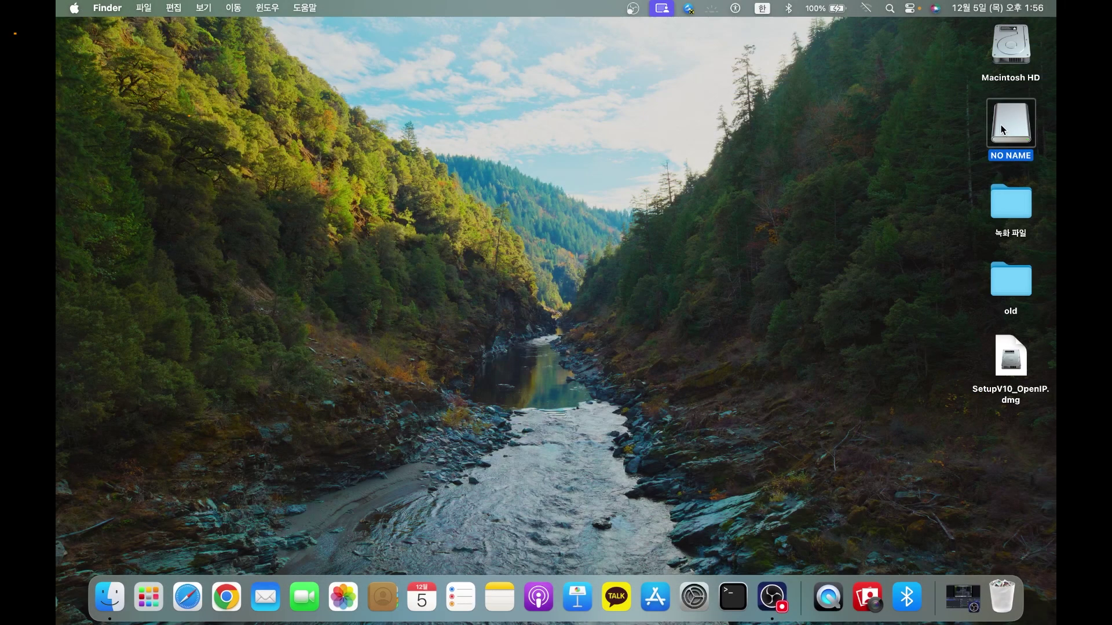
Step: View 1-1.png from the NO NAME drive's 01. 매체제어 사외 folder, dismiss the security alert, and close the image
double_click(1003, 123)
left_click(494, 149)
double_click(493, 148)
double_click(429, 148)
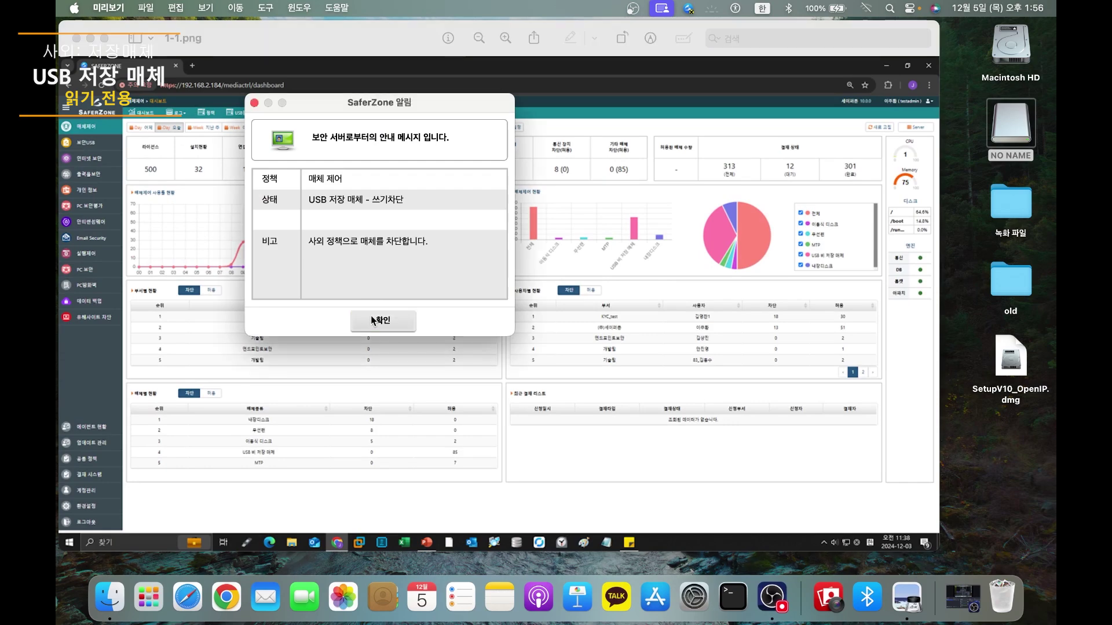
left_click(370, 316)
left_click(76, 38)
Step: Try to copy SetupV10_OpenIP.dmg into the 01. 매체제어 사외 folder, authorizing it with the account password
left_click_drag(977, 391, 794, 356)
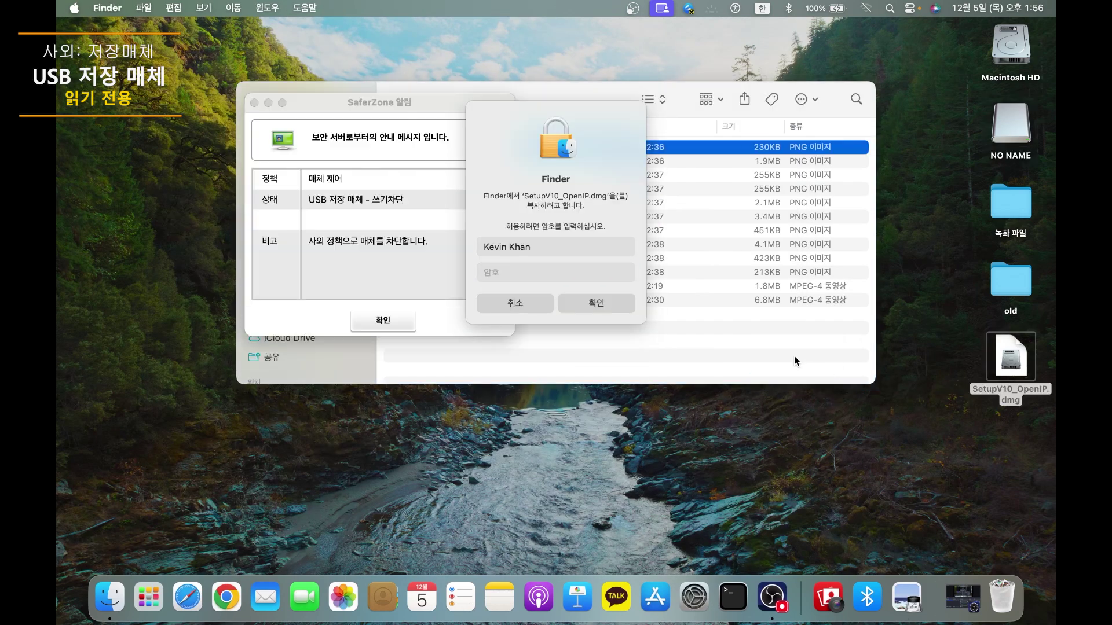
type("••••••••")
key("Return")
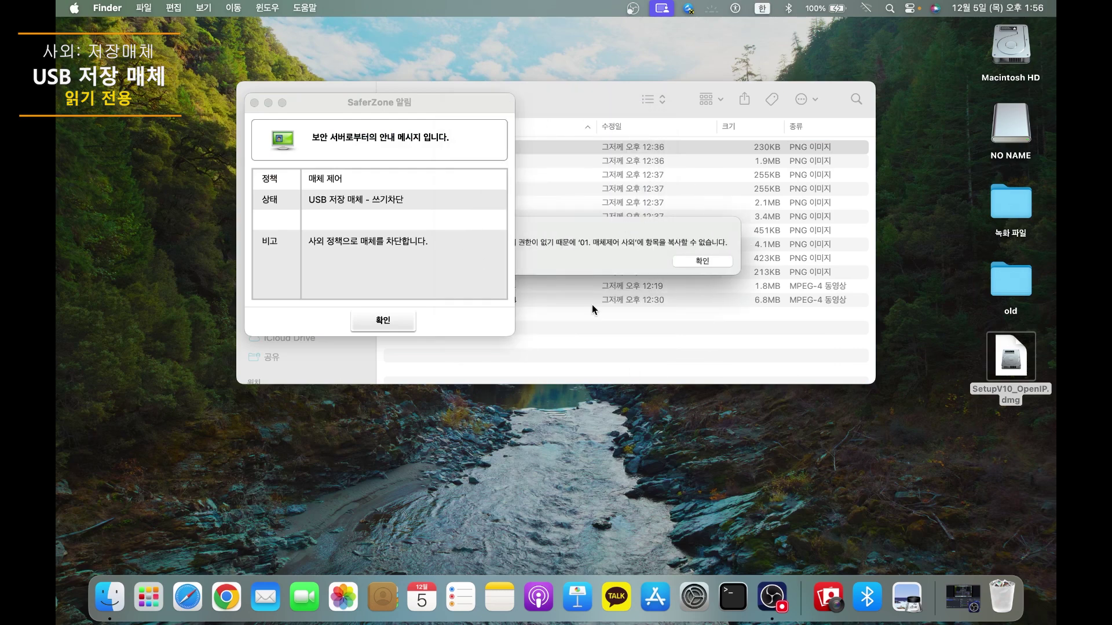
Step: Dismiss the SaferZone alert and the copy permission error for the 01. 매체제어 사외 folder
left_click(405, 320)
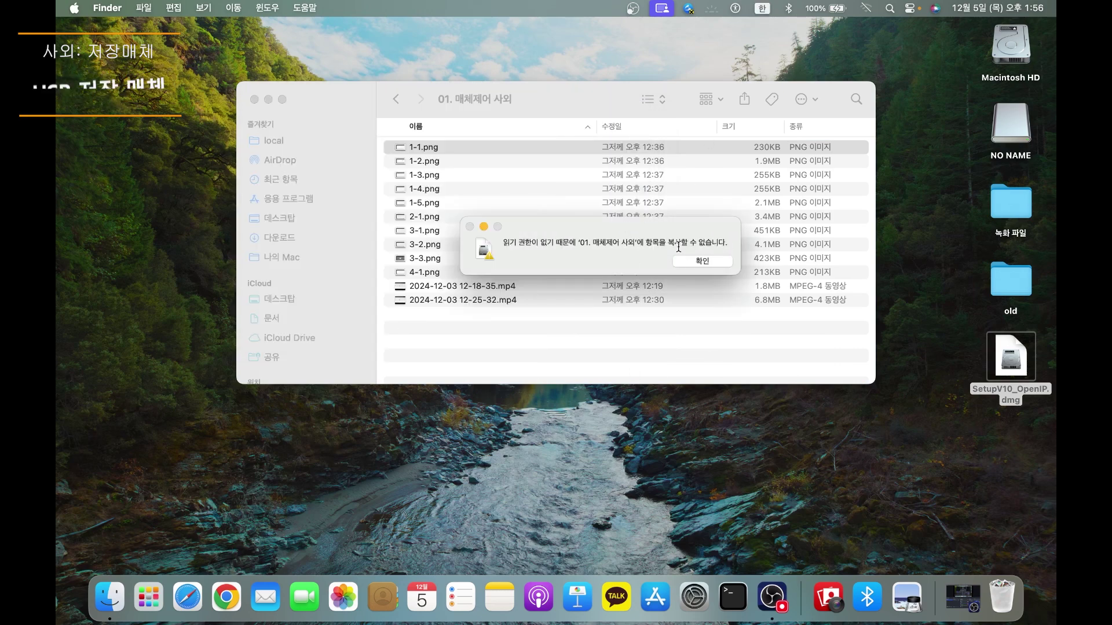
left_click(683, 261)
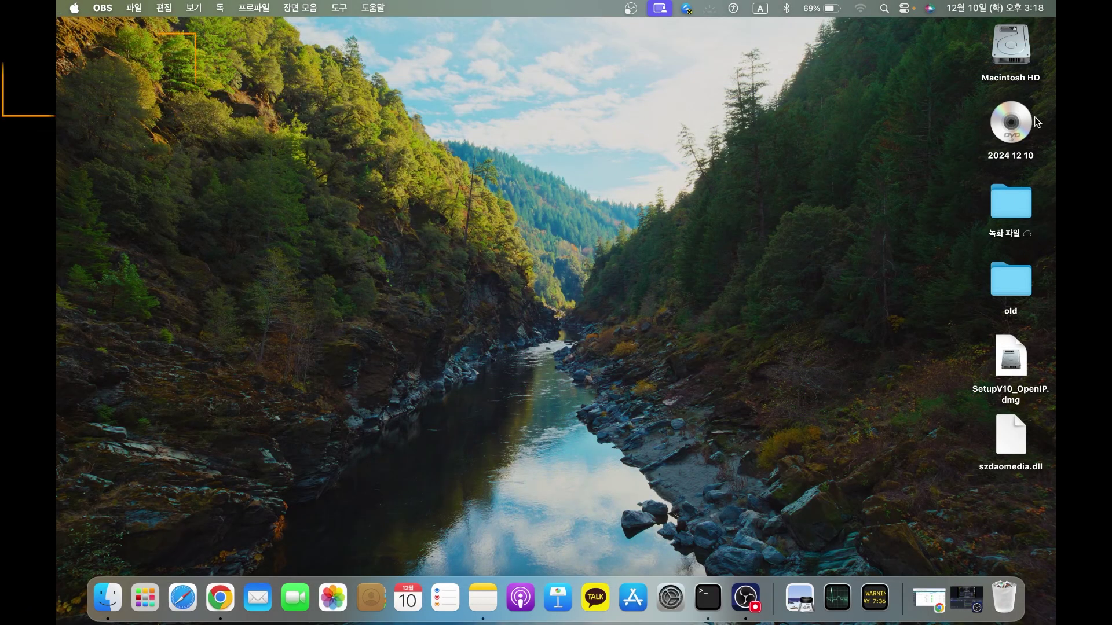
Step: Copy both HTML files from the 2024 12 10 disc to the desktop
double_click(1010, 123)
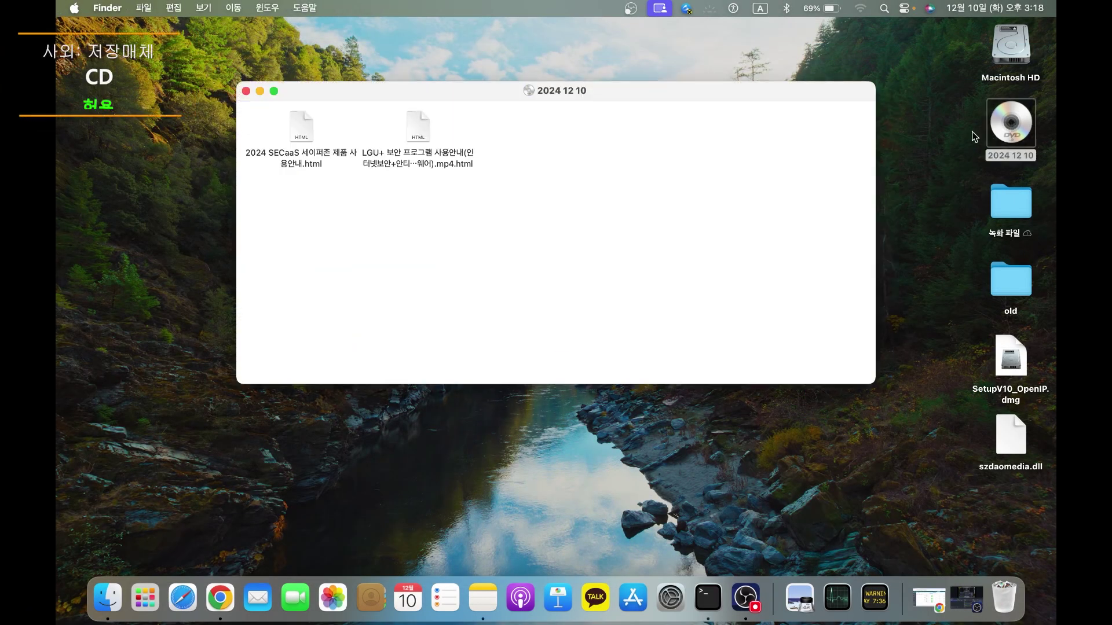
left_click_drag(633, 184, 301, 138)
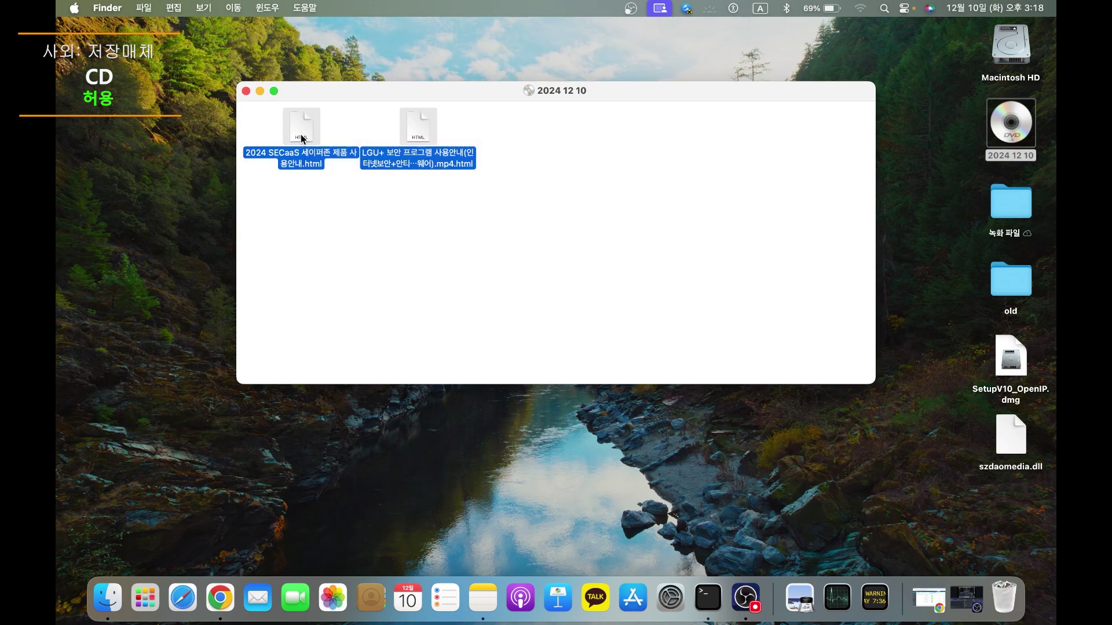
left_click(78, 92)
left_click(93, 95)
key("super+v")
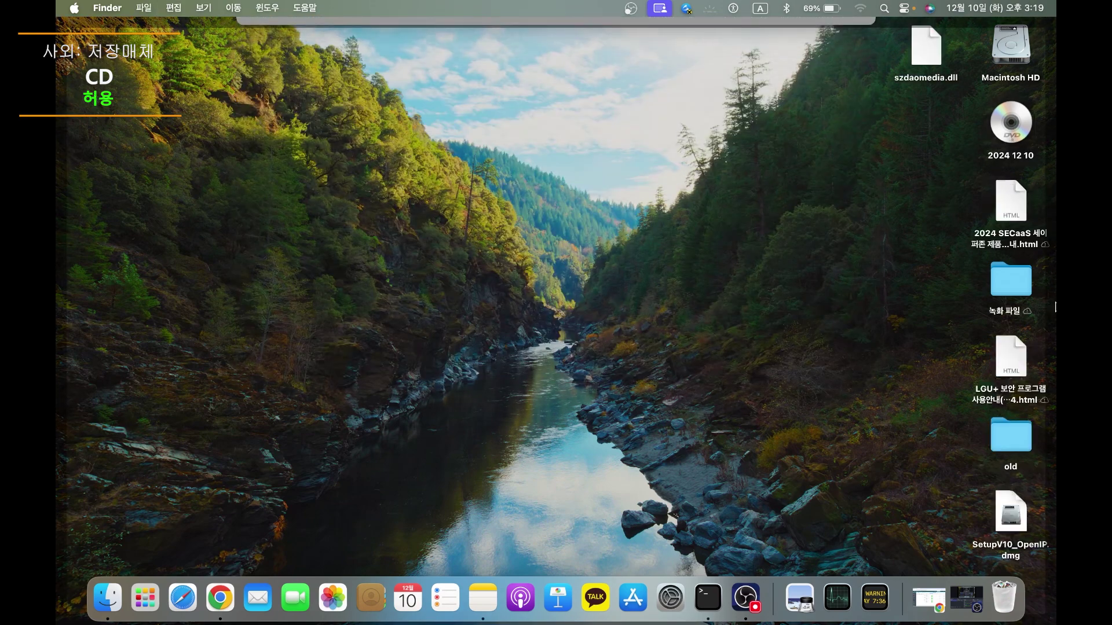
left_click(985, 235)
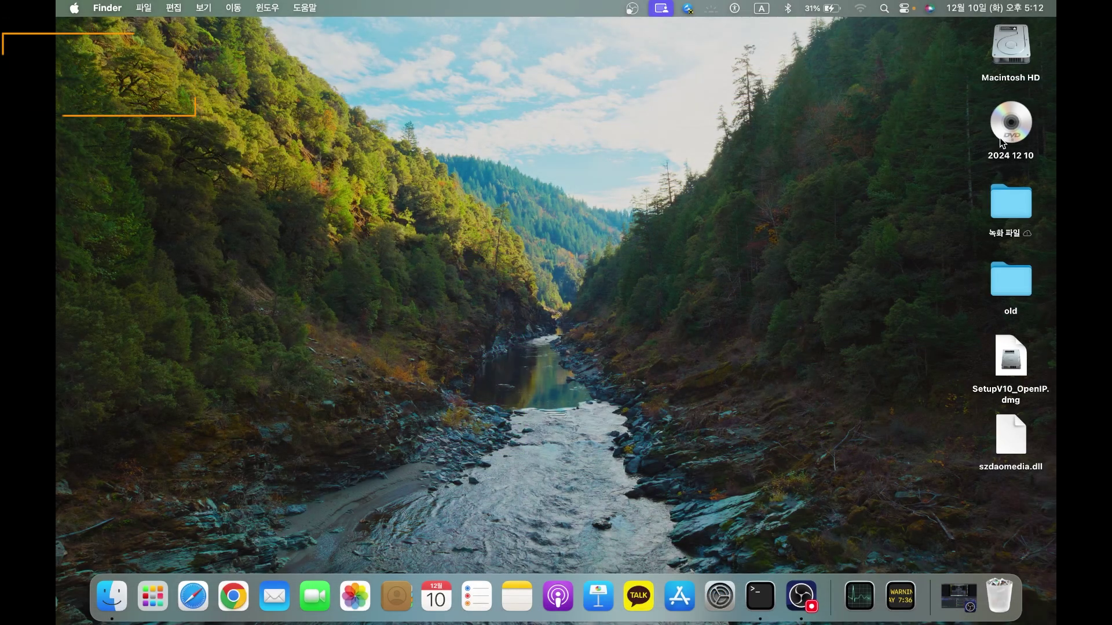
Step: Try to copy the 새 폴더 folder from the 2024 12 10 disc to the desktop, and dismiss the alerts
double_click(1001, 143)
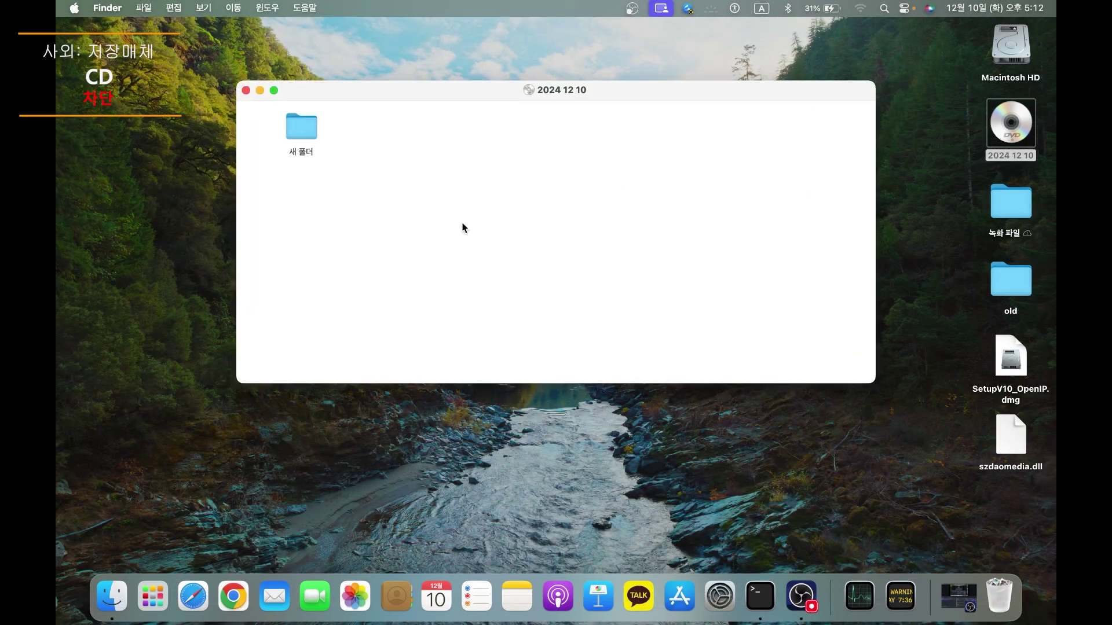
left_click(406, 324)
left_click_drag(300, 116, 136, 206)
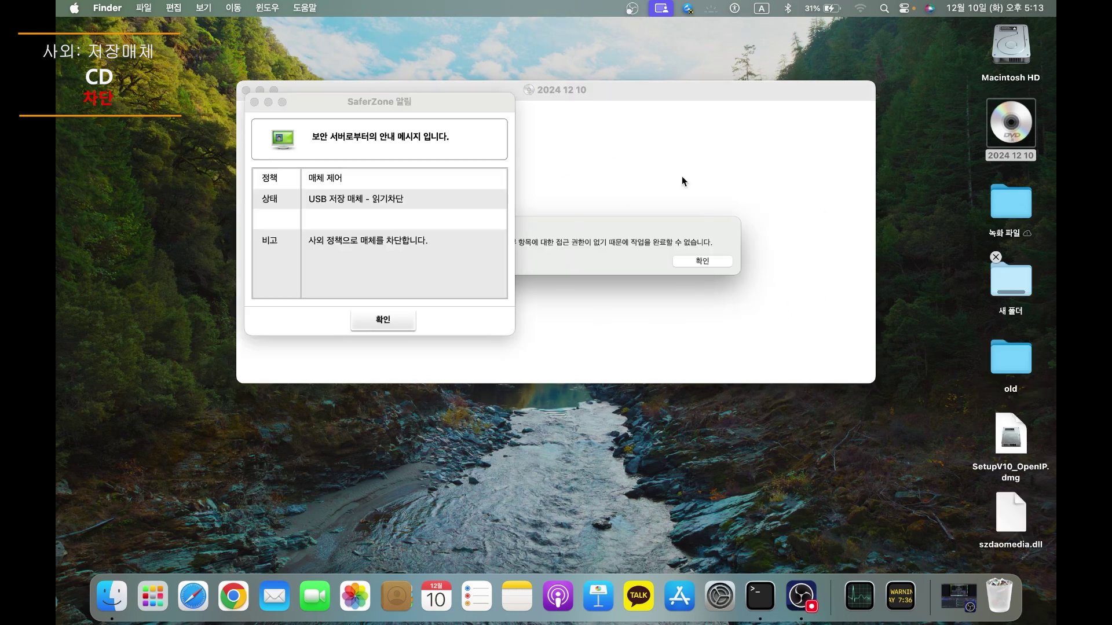
left_click(403, 320)
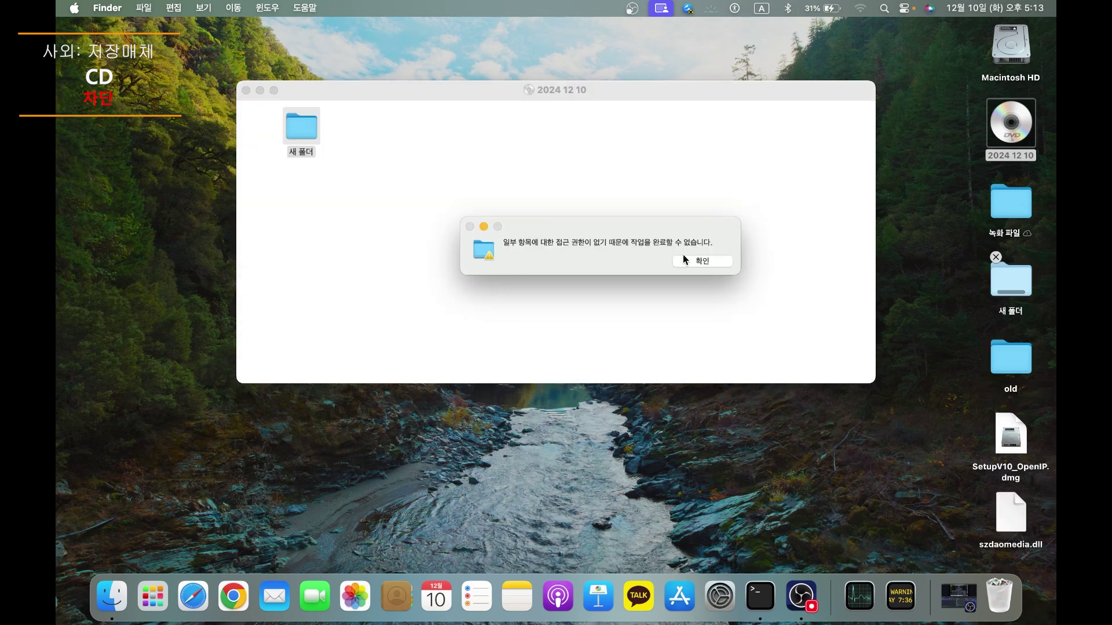
left_click(701, 261)
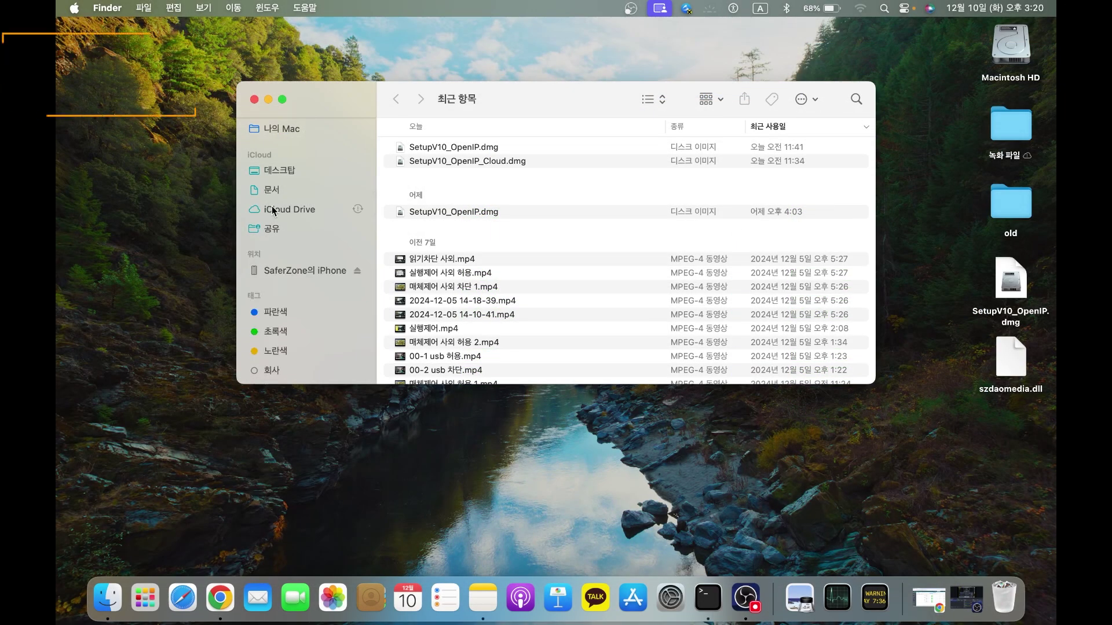
Step: View the connected SaferZone의 iPhone device in Finder
scroll(272, 211, "up", 3)
scroll(273, 210, "down", 3)
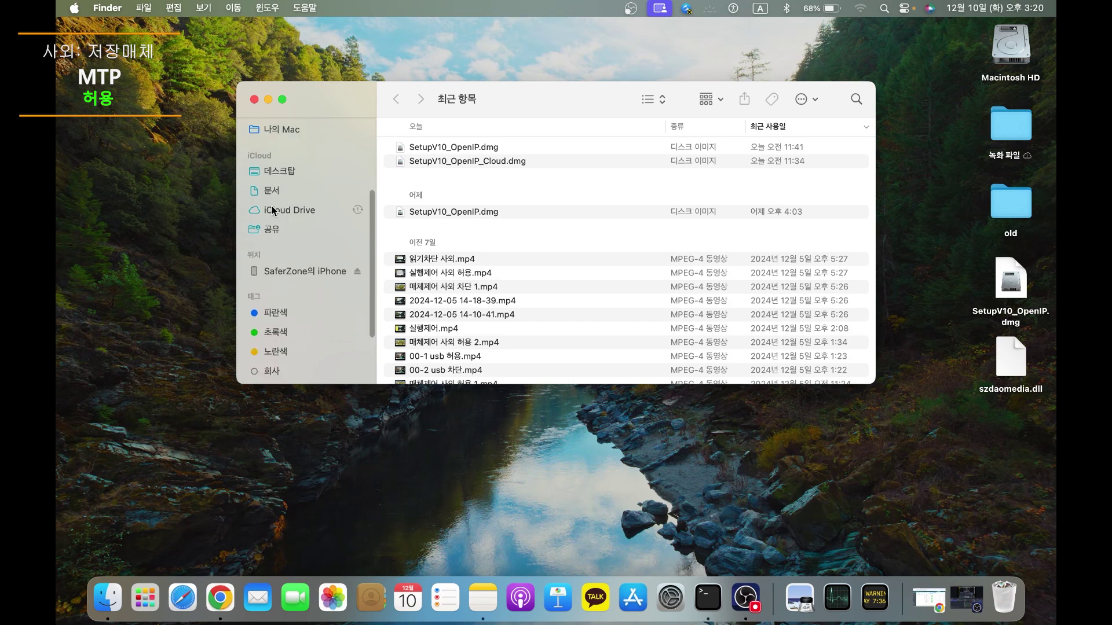
left_click(309, 271)
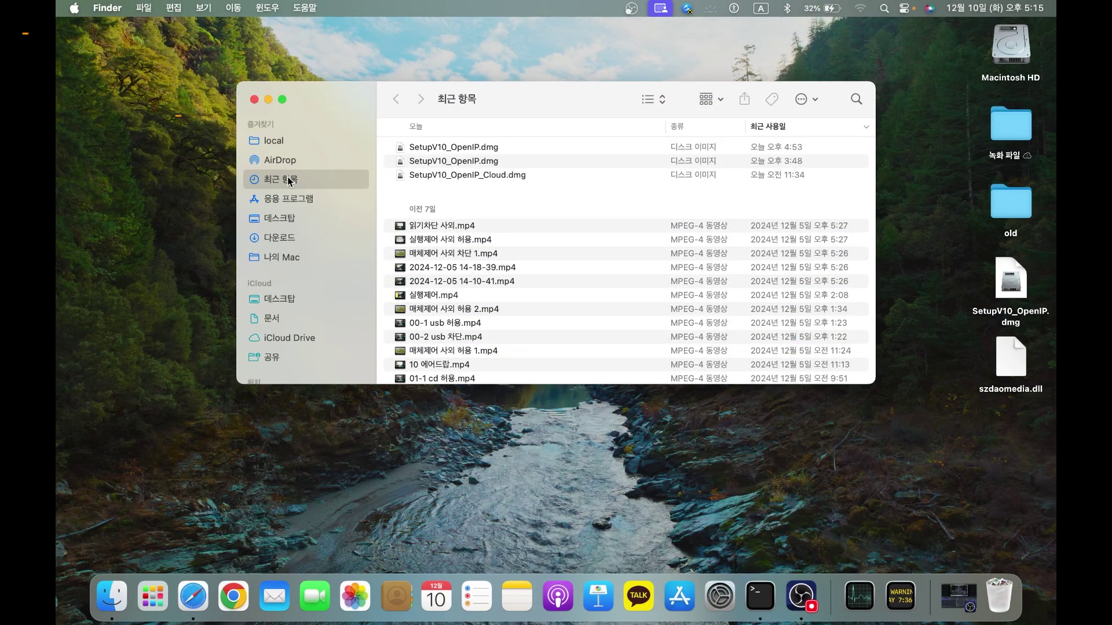
Step: Try to load the SaferZone의 iPhone device under the blocking policy and dismiss the security alert
scroll(289, 181, "down", 4)
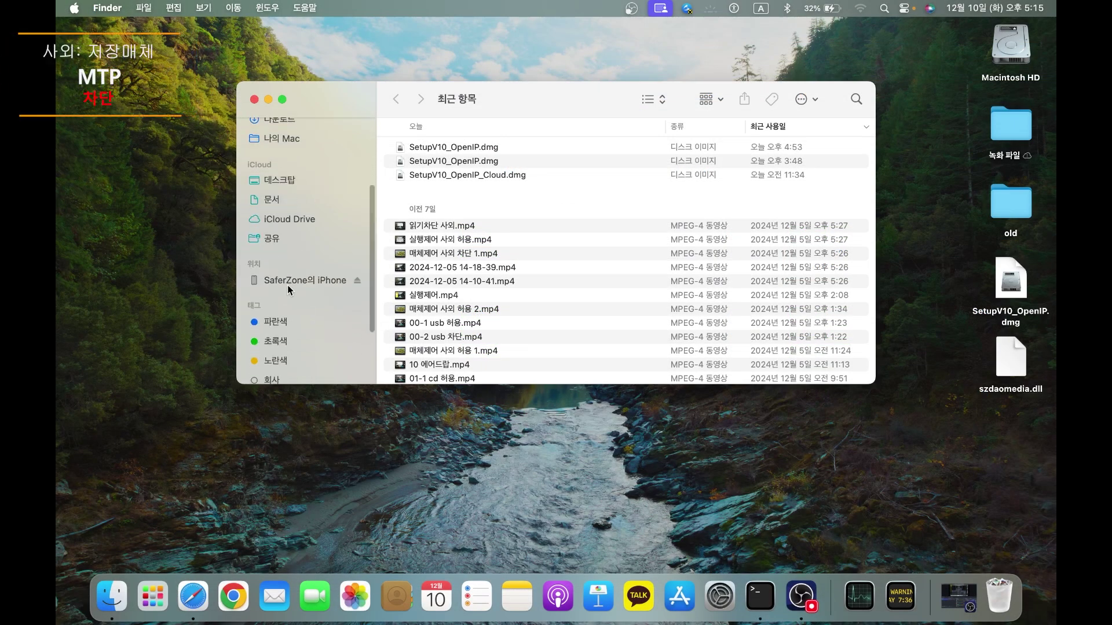
left_click(290, 282)
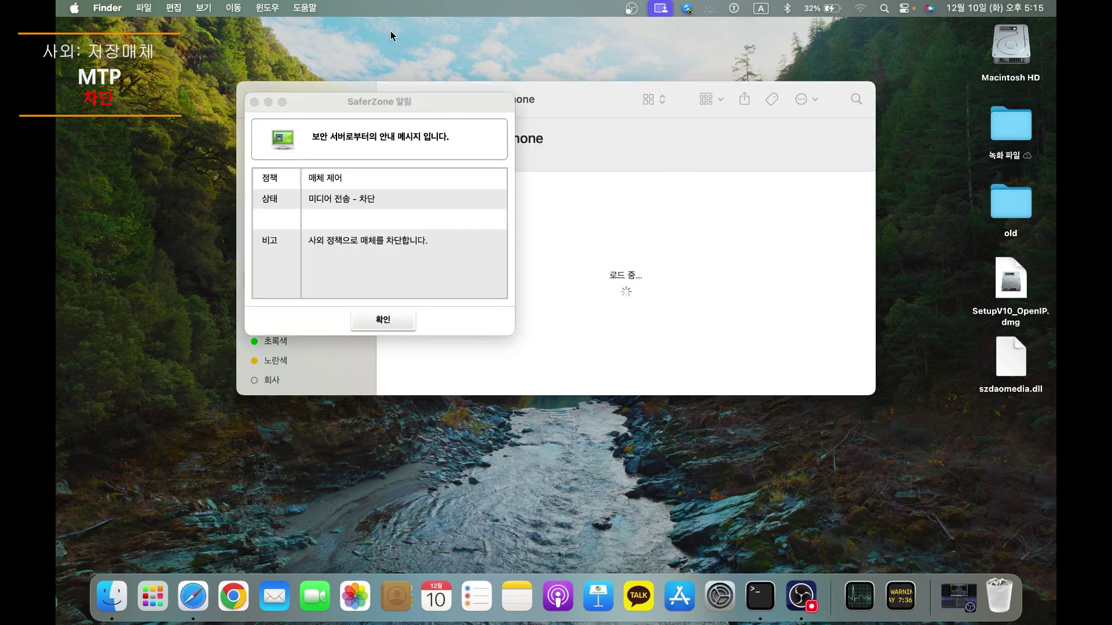
left_click(397, 322)
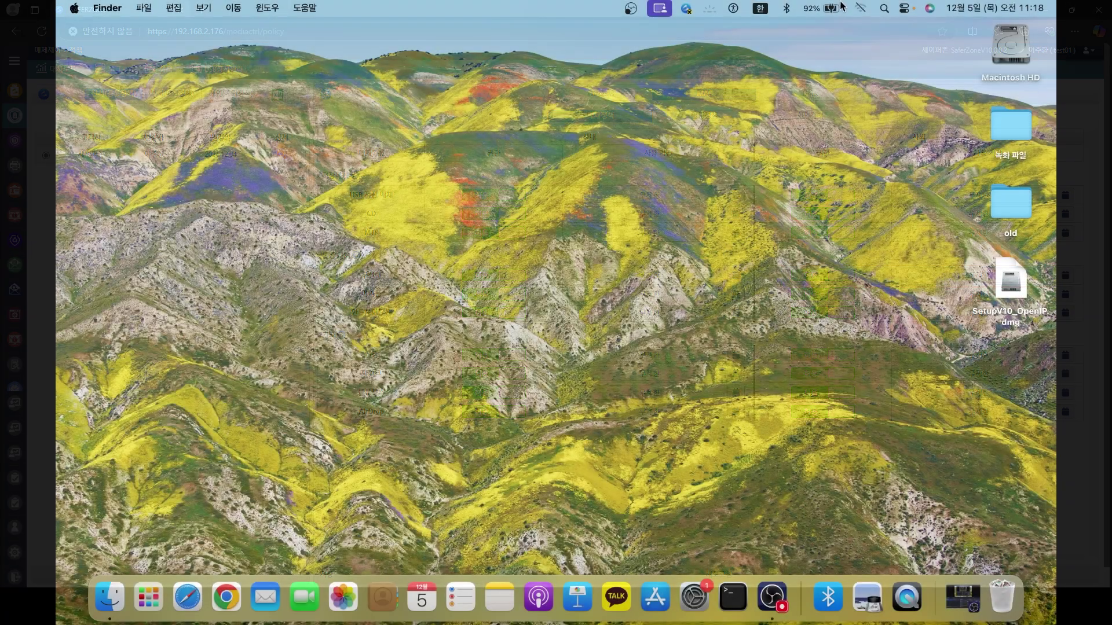
Step: Turn on Wi-Fi and examine the add-network form and the SZAP-5G network's options in the Wi-Fi settings
left_click(860, 7)
left_click(1019, 33)
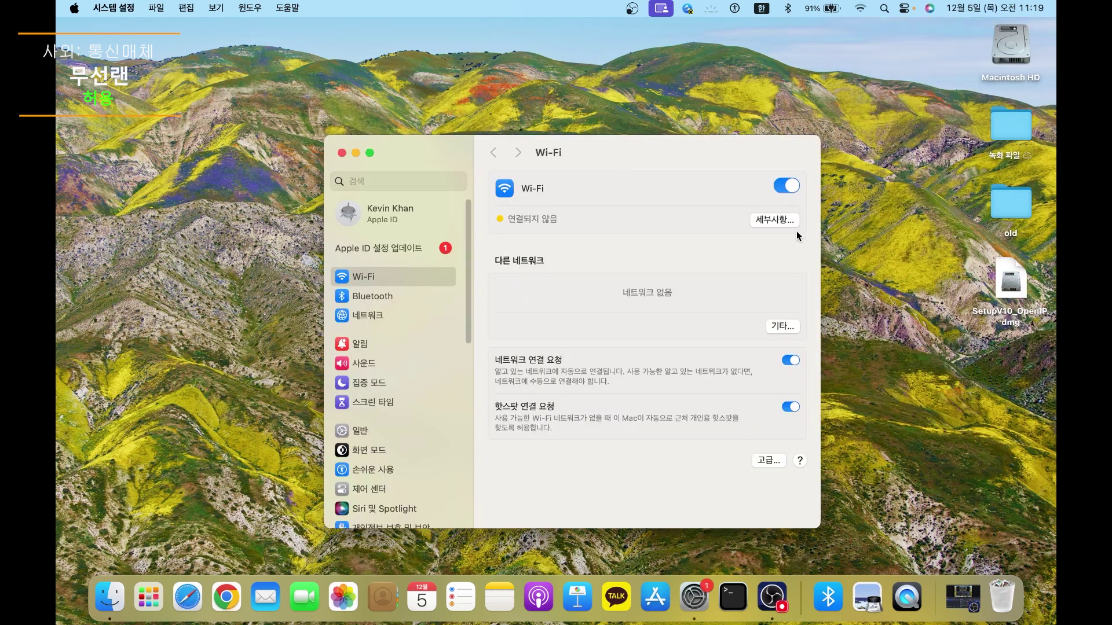
left_click(777, 327)
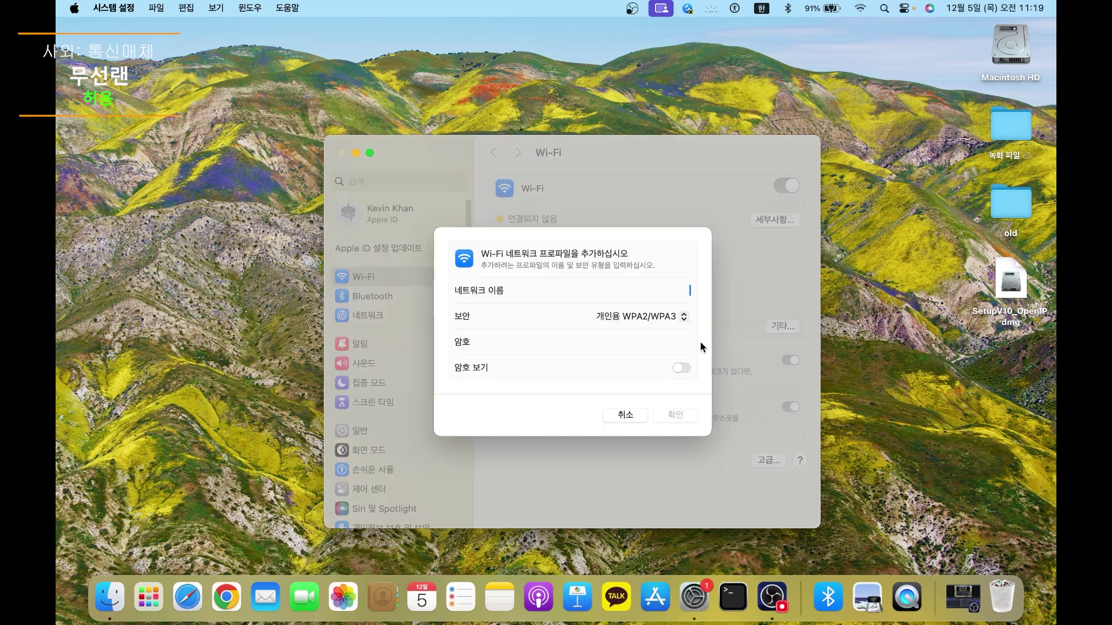
left_click(627, 415)
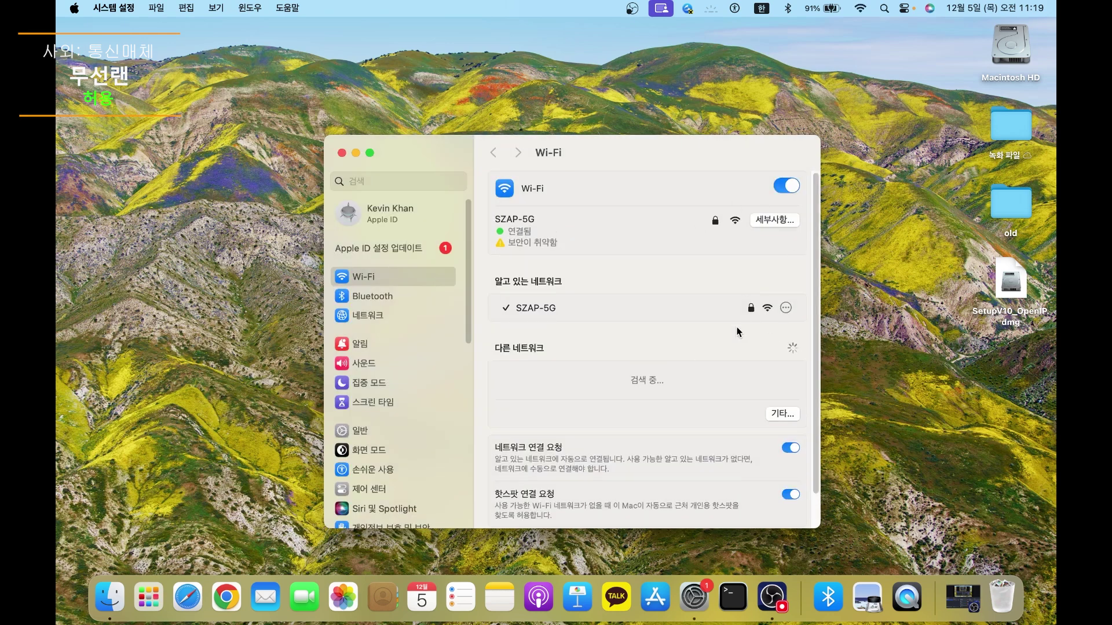
left_click(785, 307)
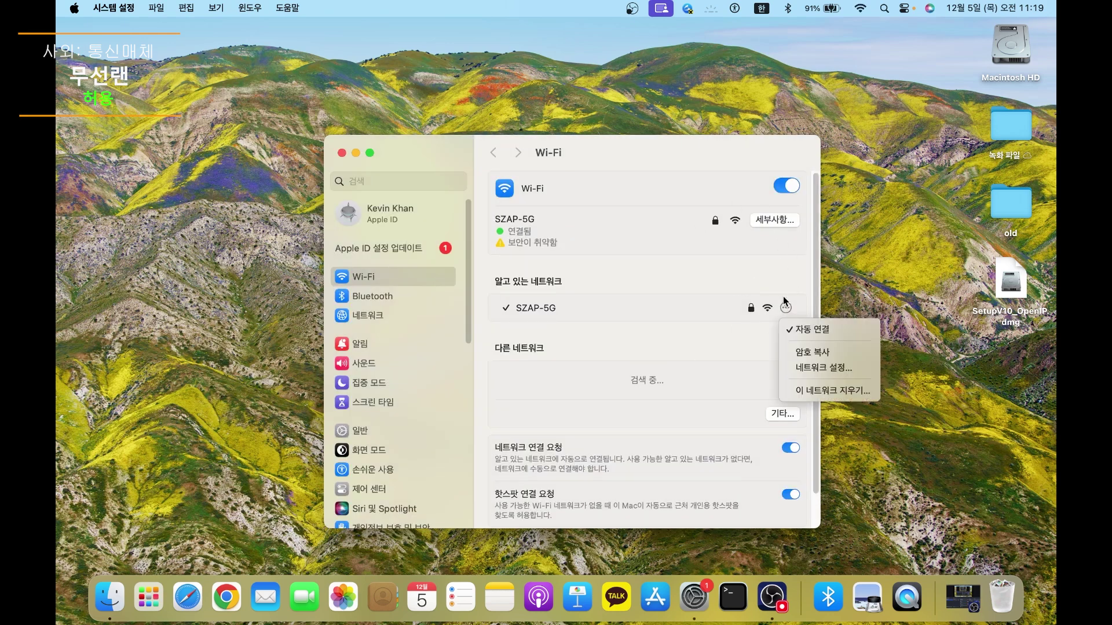
left_click(789, 185)
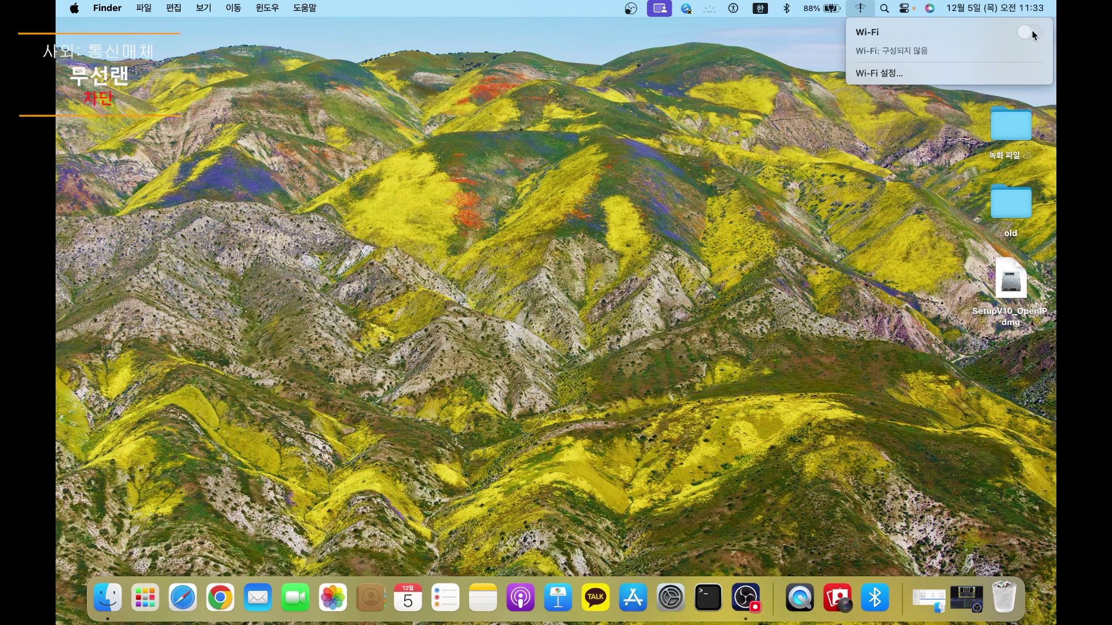
Step: Open the Wi-Fi settings to check wireless LAN under the blocking policy
left_click(891, 73)
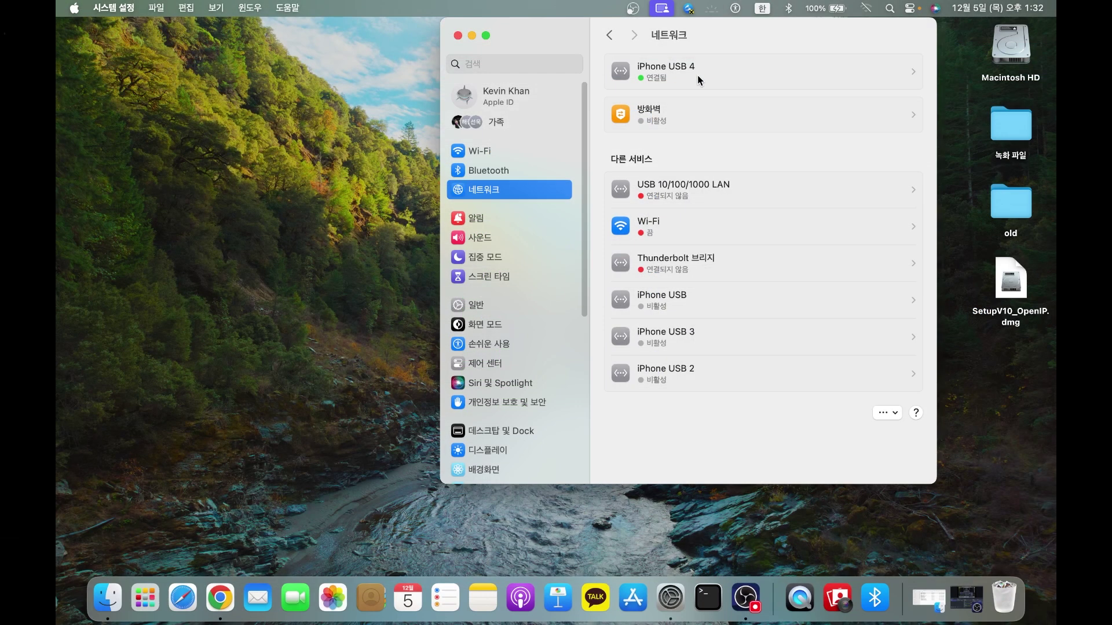
Step: Examine the iPhone USB 4 network details, test the connection by loading naver.com in Chrome, and close the browser window
left_click(696, 72)
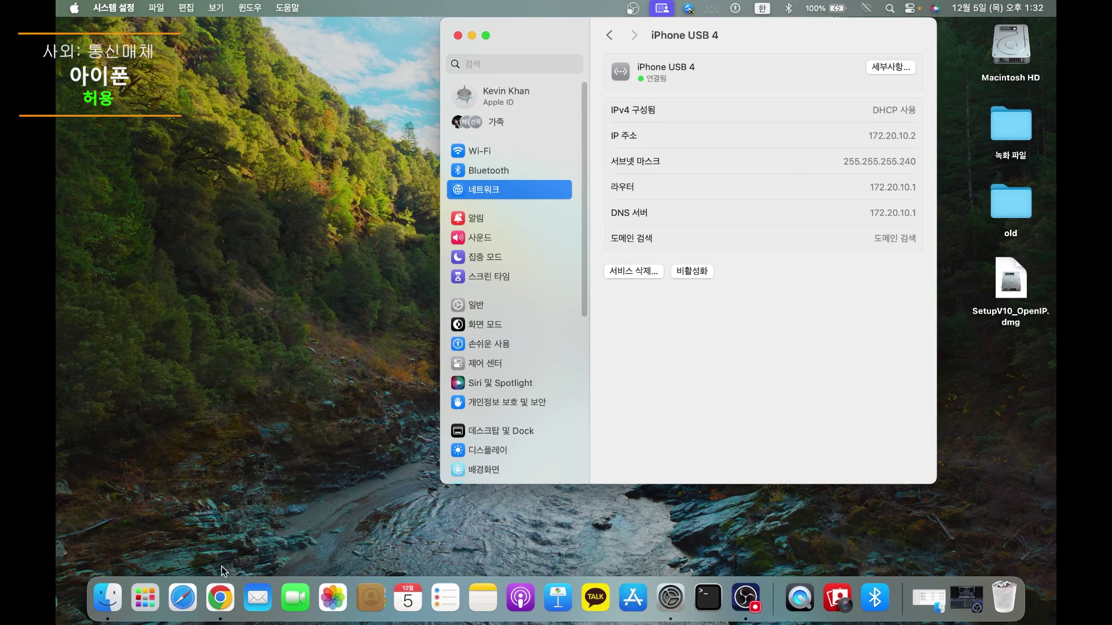
left_click(221, 596)
type("ㅜ")
key("BackSpace")
key("Caps_Lock")
type("na")
key("Down")
key("Down")
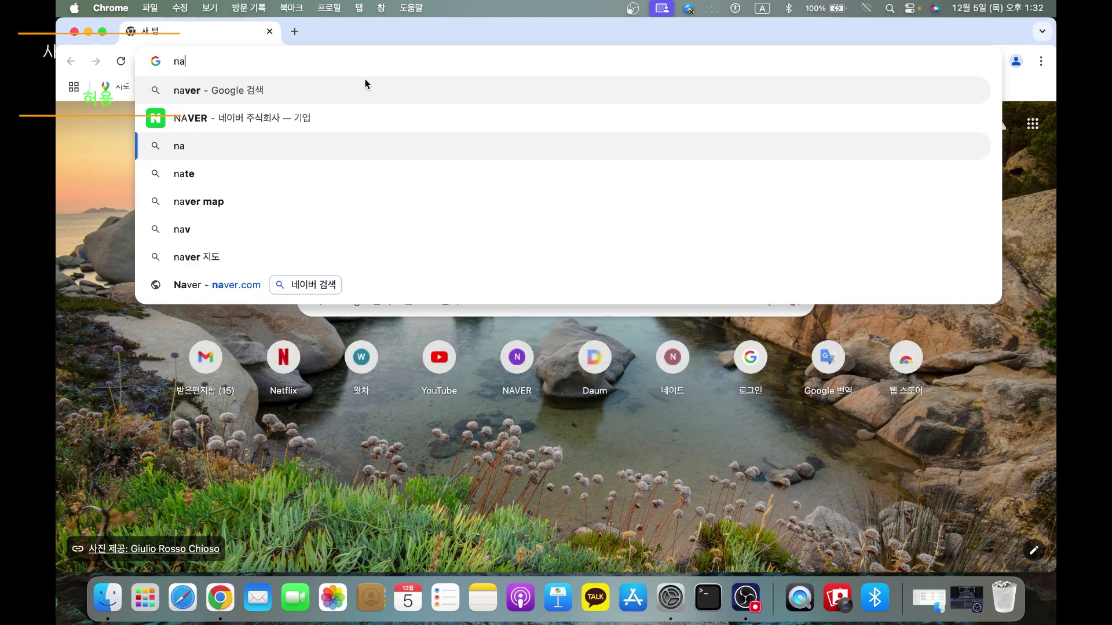
left_click(249, 288)
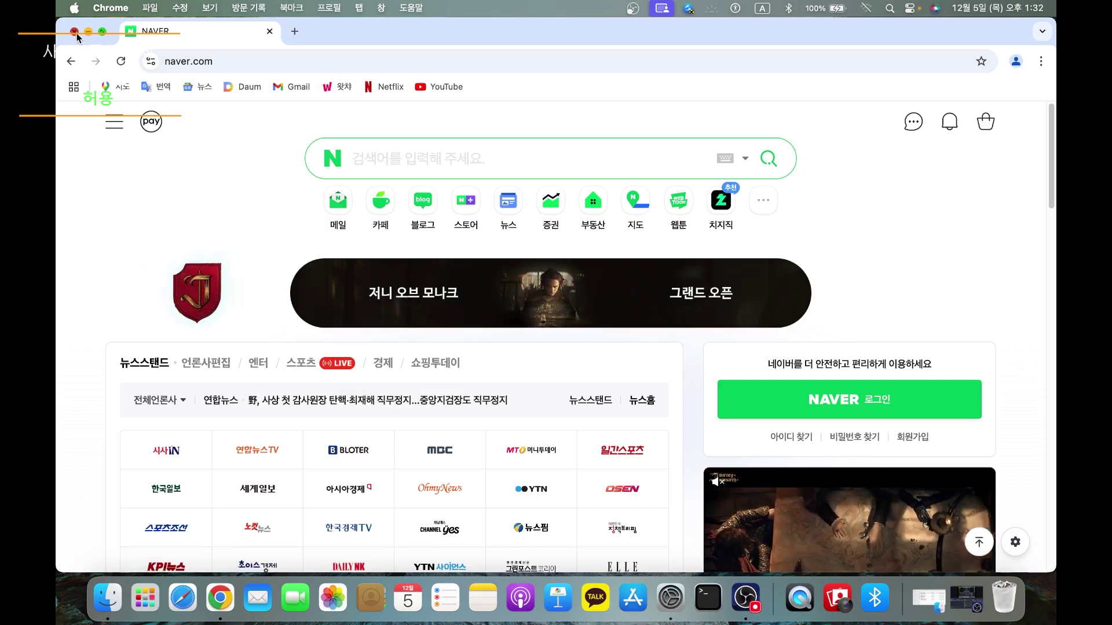
left_click(76, 33)
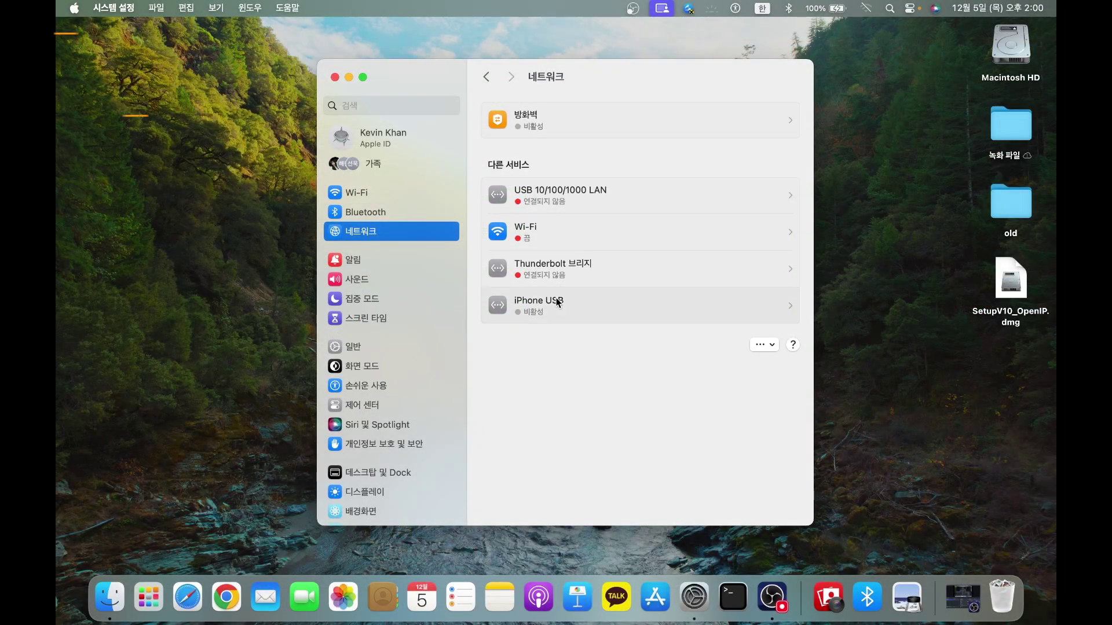
Step: Try twice to activate the iPhone USB network service, dismissing the security alert each time
left_click(556, 301)
left_click(561, 151)
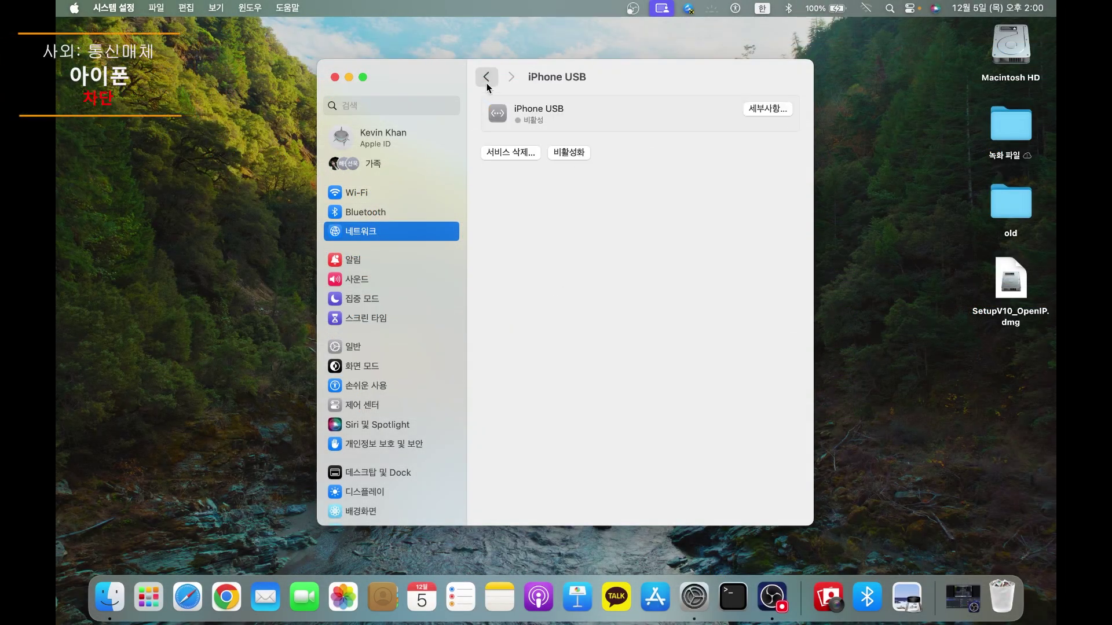
left_click(486, 78)
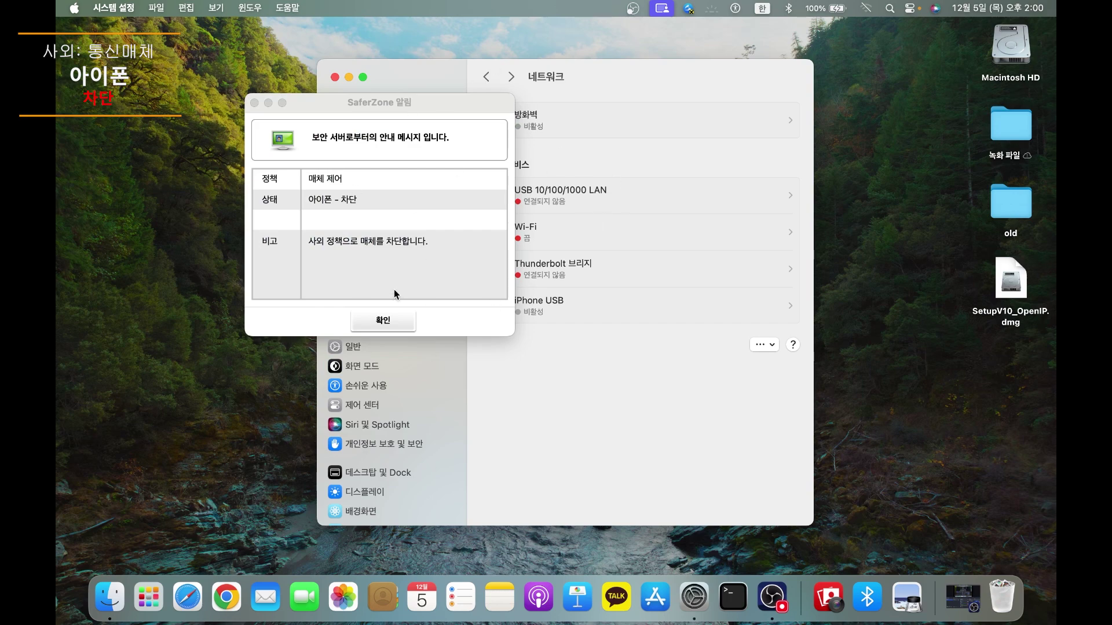
left_click(383, 321)
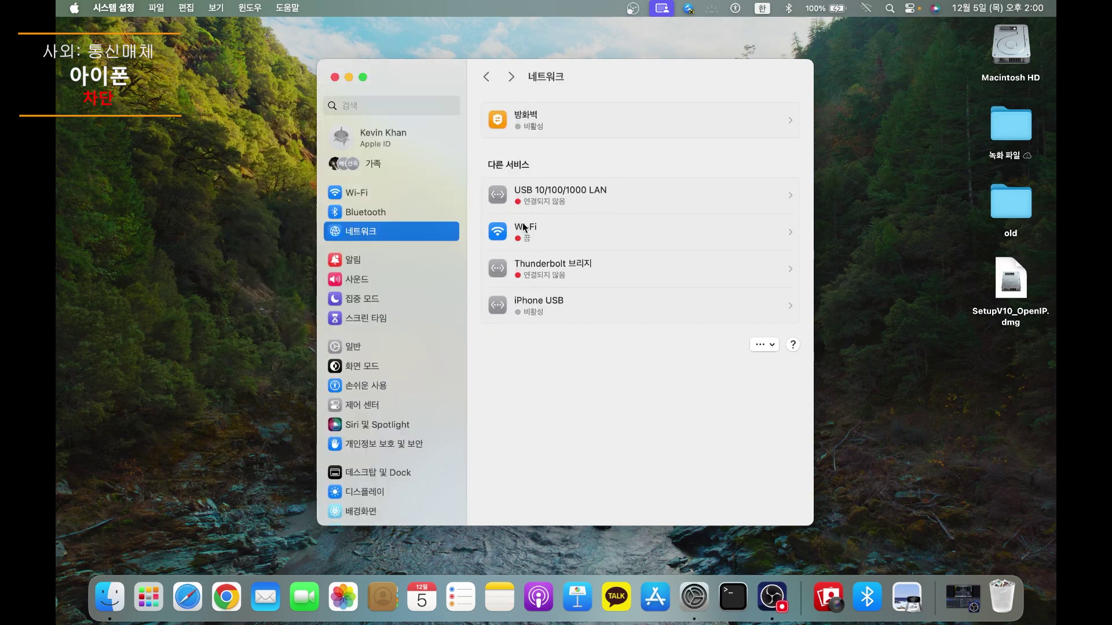
left_click(536, 295)
left_click(579, 151)
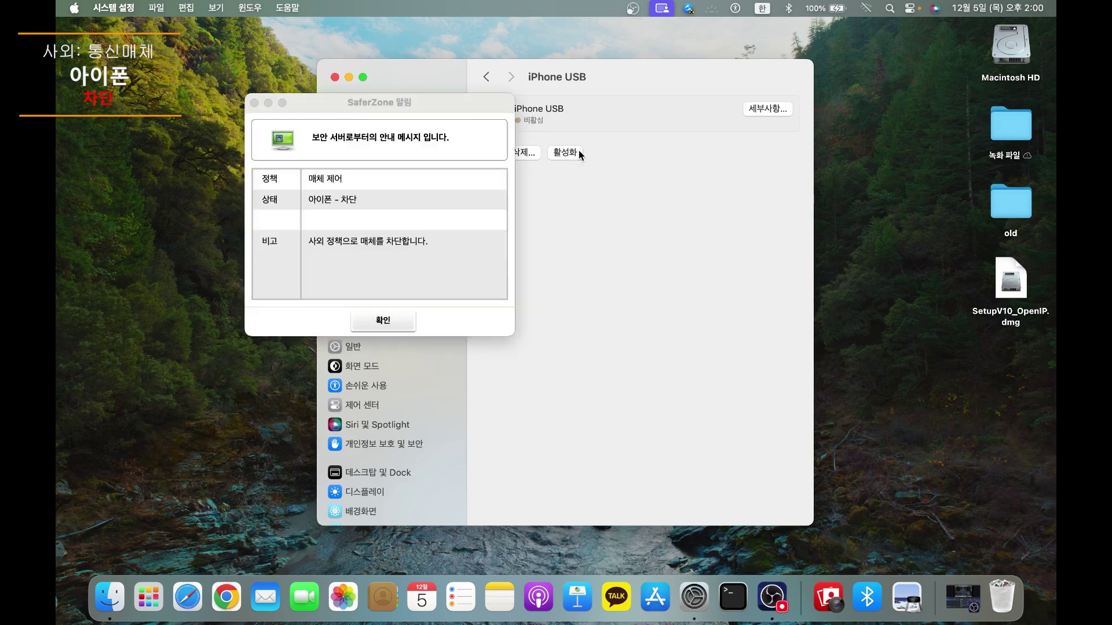
left_click(401, 318)
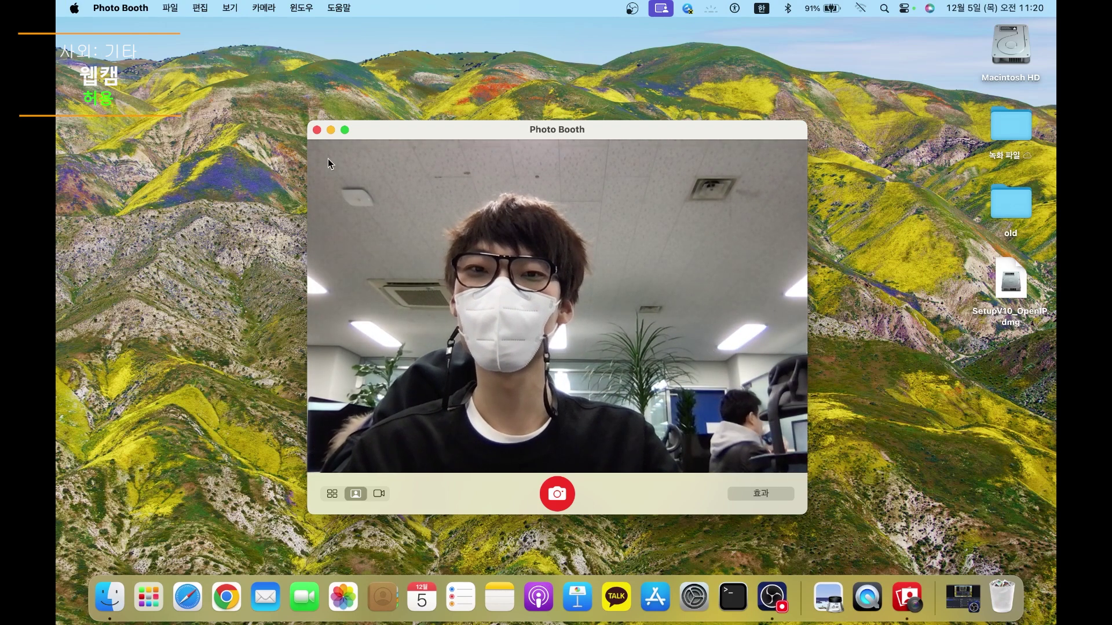
Step: Close the Photo Booth camera preview, and dismiss the webcam security alert under the blocking policy
left_click(317, 131)
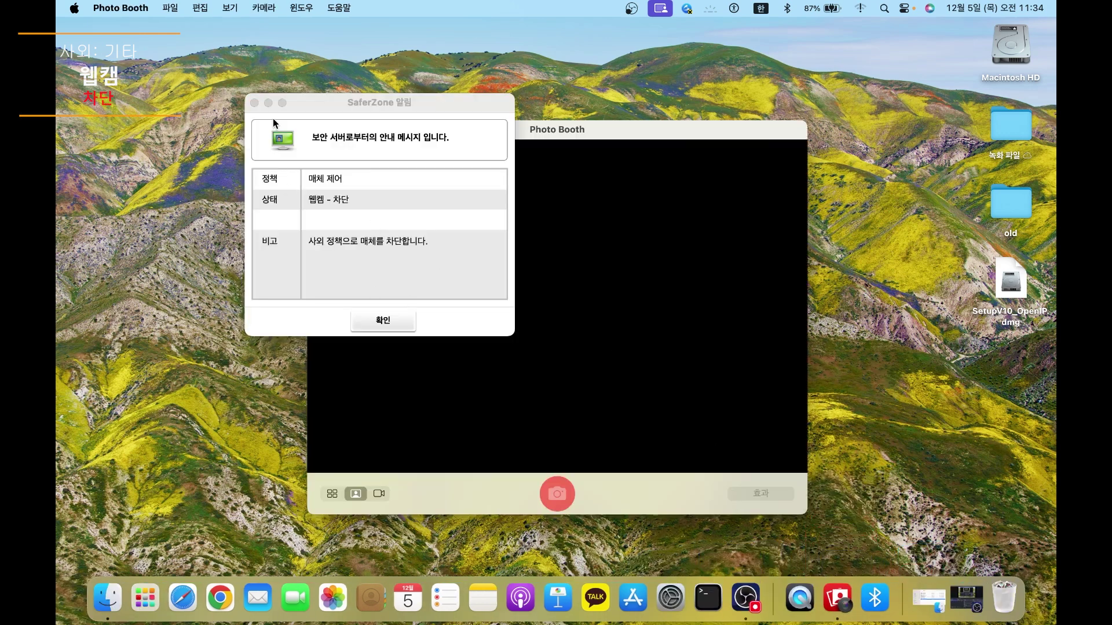
left_click(414, 323)
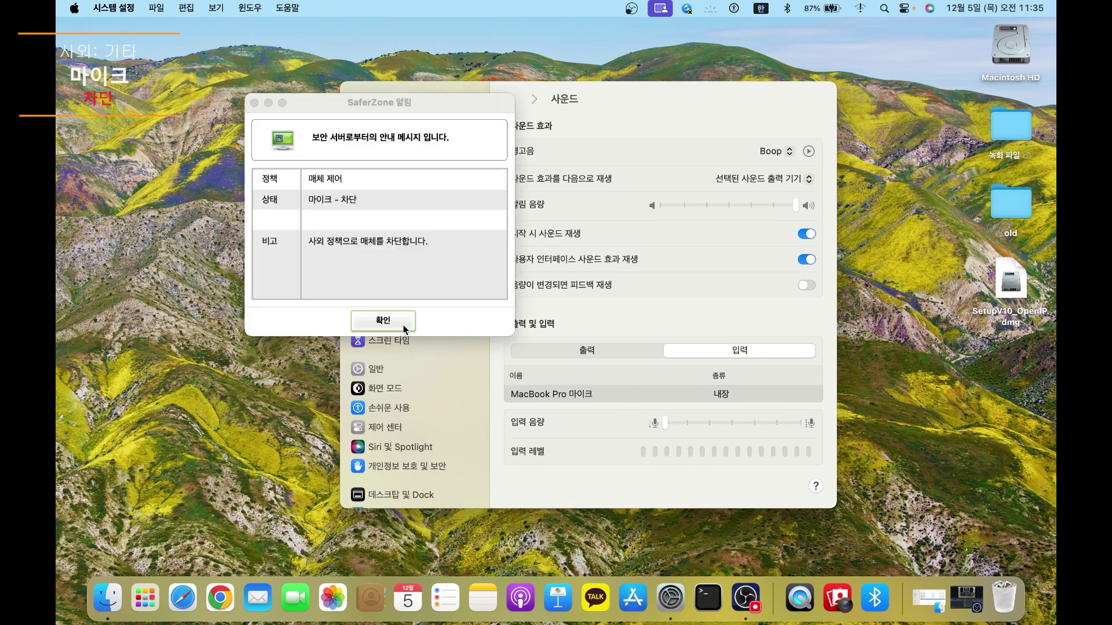
Step: Try to raise the MacBook Pro microphone's input volume in the sound settings, dismissing the repeated security alerts
left_click(402, 327)
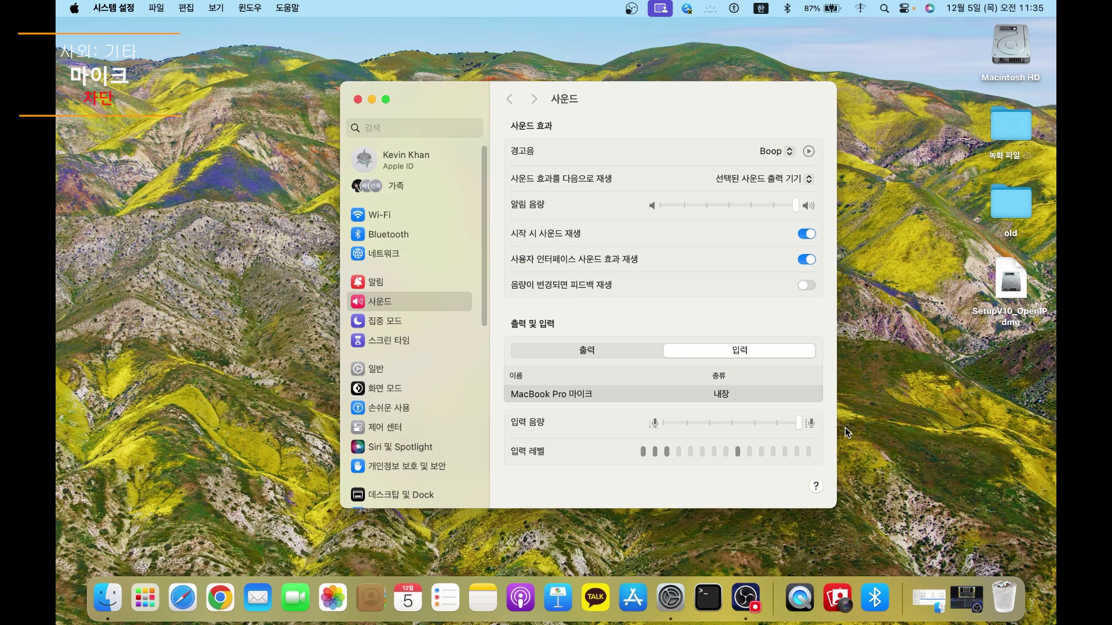
left_click(371, 330)
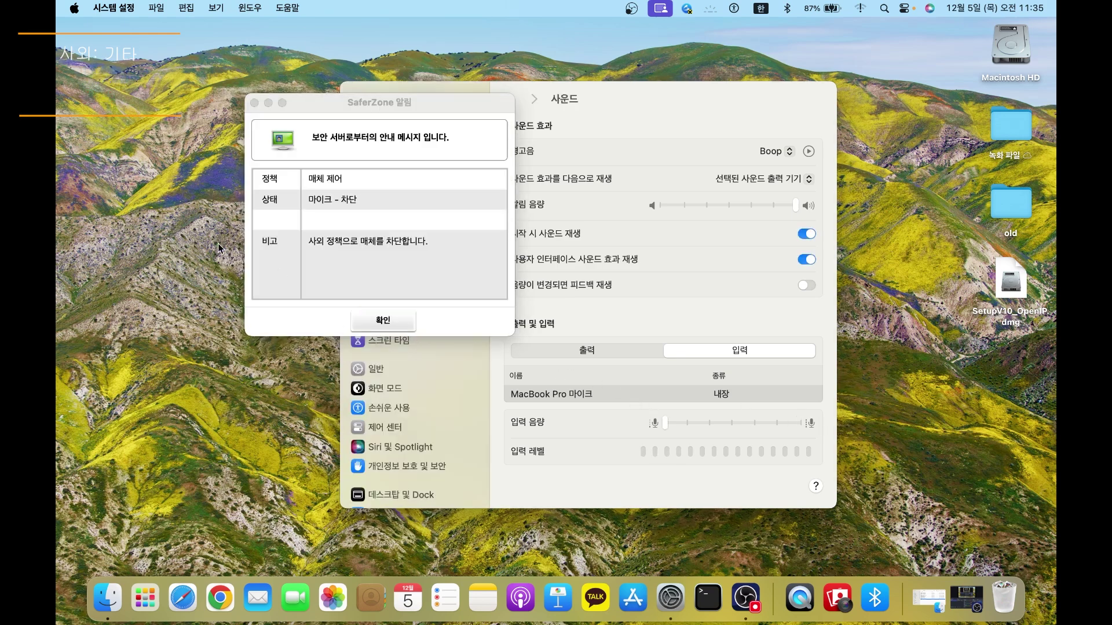
left_click(375, 322)
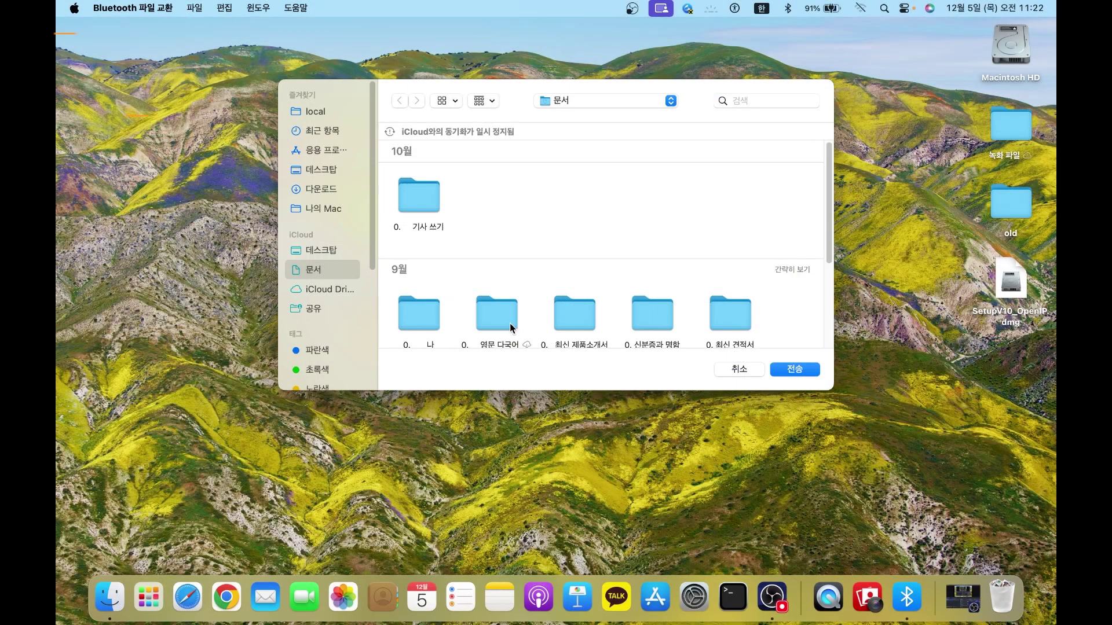
Step: Send the 기사 쓰기 folder from Documents over Bluetooth, and launch Bluetooth File Exchange again from the utility apps
left_click(421, 196)
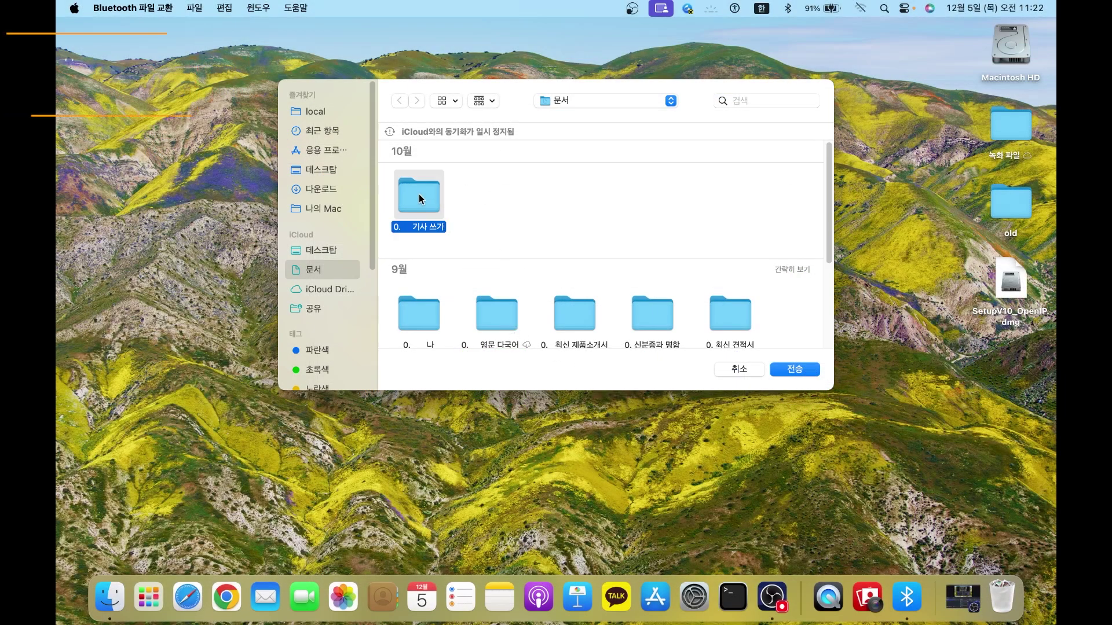
left_click(783, 374)
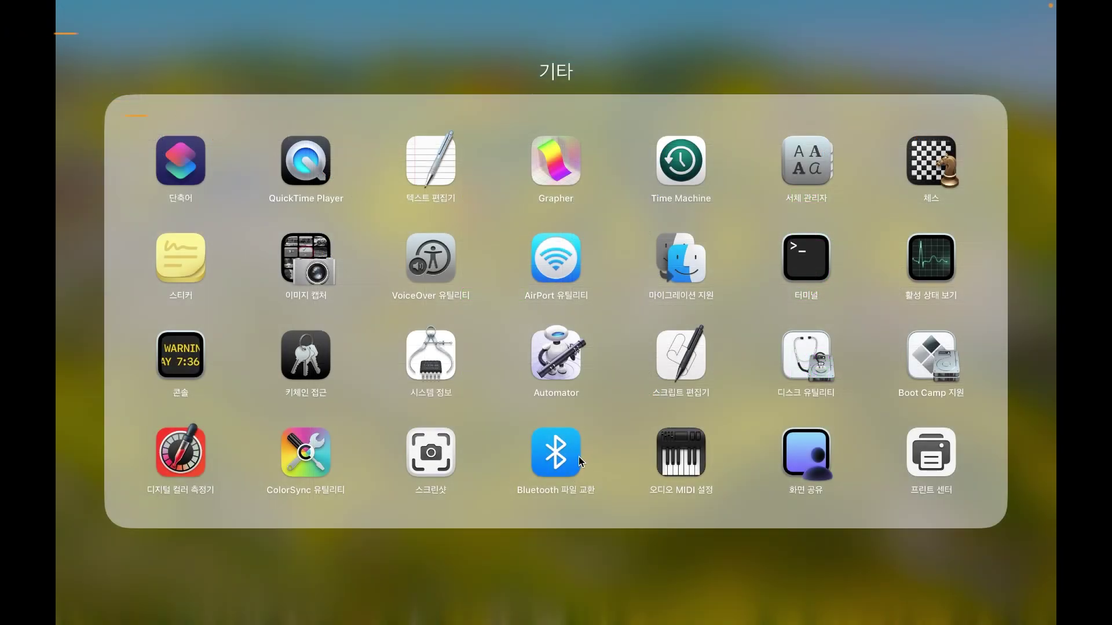
left_click(578, 460)
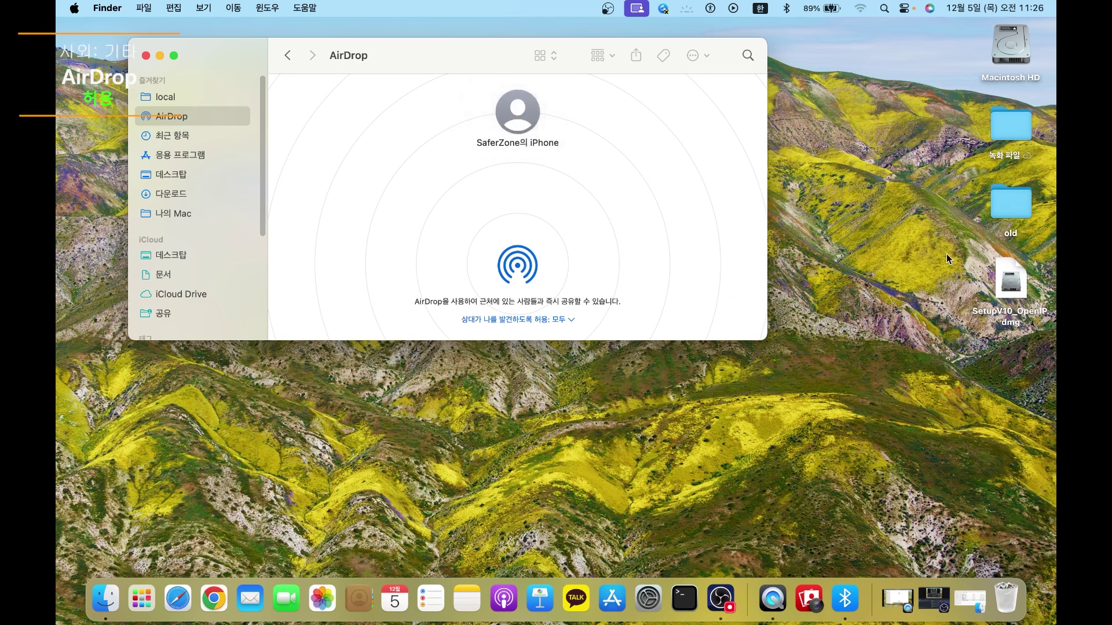
Step: Share SetupV10_OpenIP.dmg with the SaferZone iPhone over AirDrop, and dismiss the AirDrop security alert under the off-site blocking policy
left_click_drag(1010, 281, 517, 103)
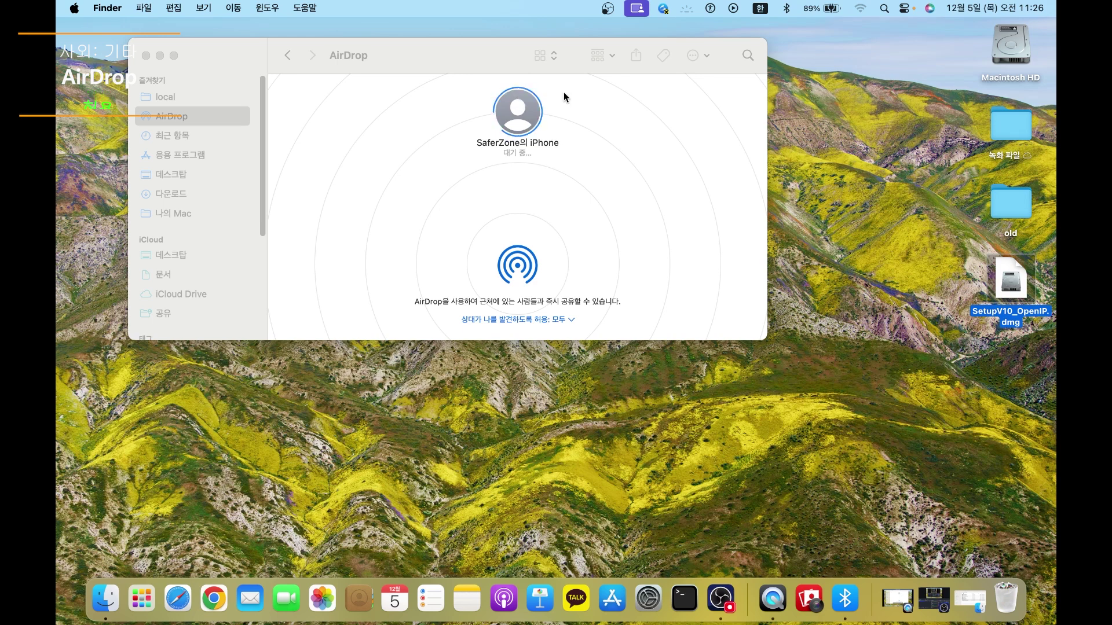
left_click(615, 65)
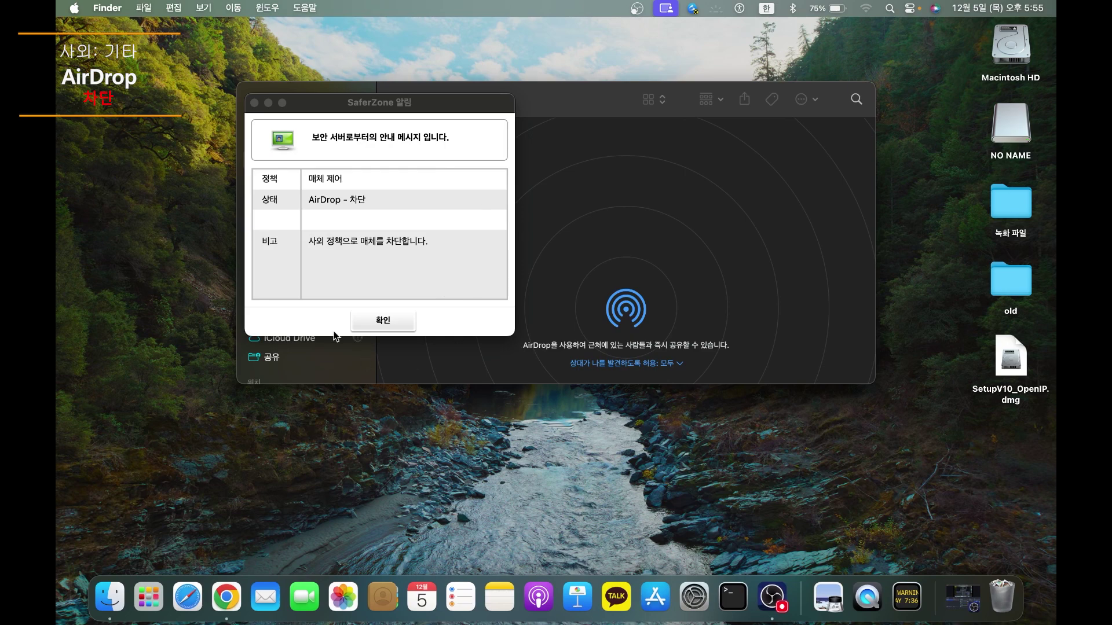
left_click(373, 312)
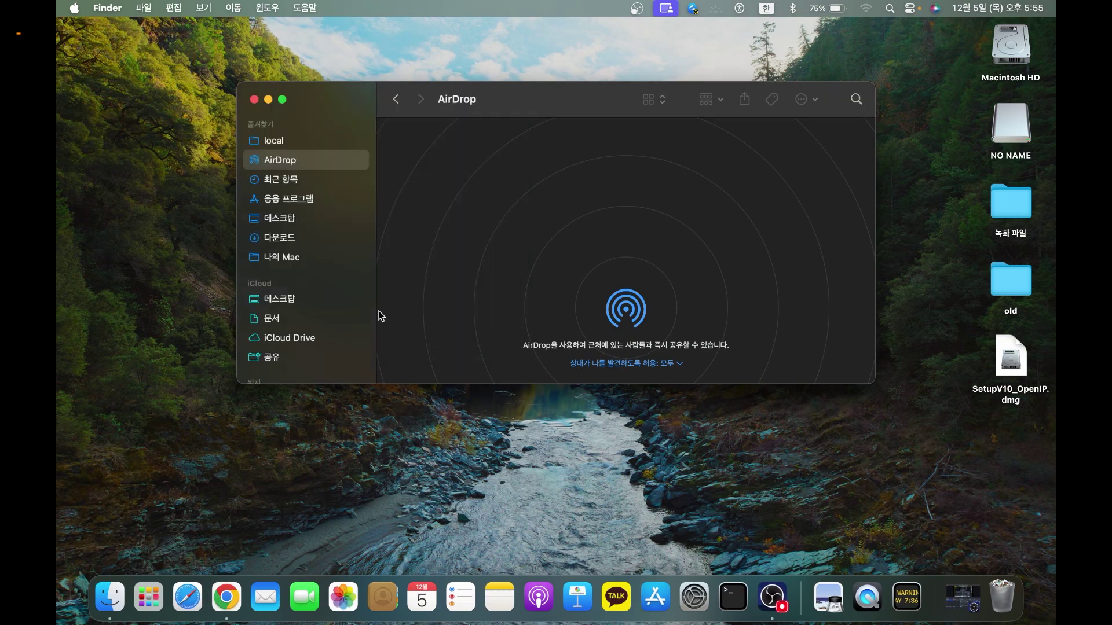